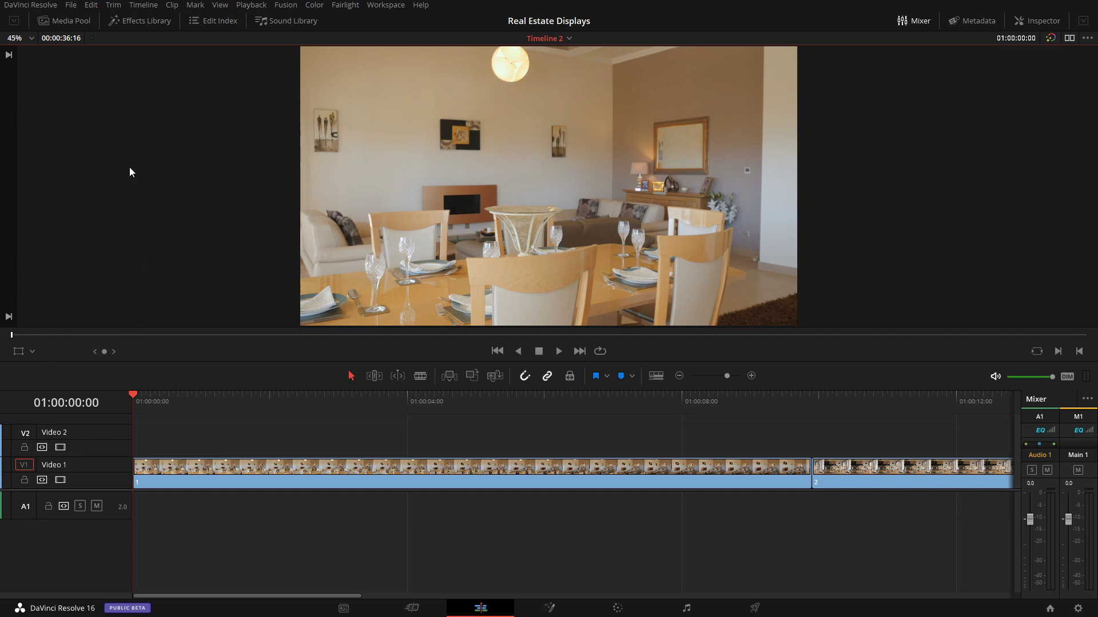
# Filter the Effects Library with 'real' to list the JRTV Real Estate Info Cards Fusion titles.
pyautogui.click(150, 20)
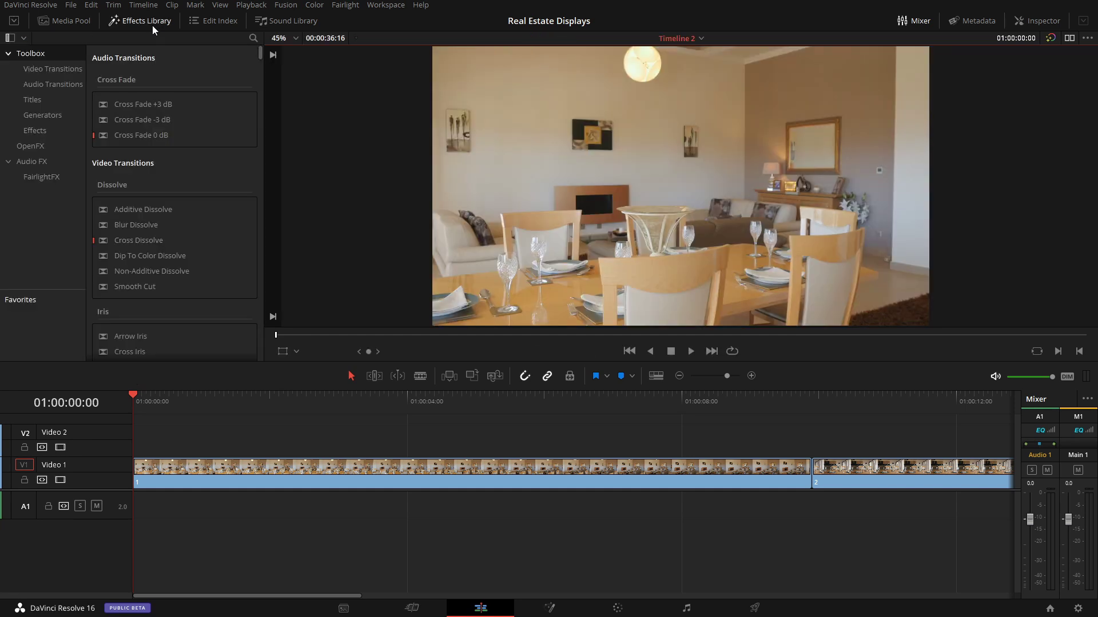
pyautogui.click(252, 39)
pyautogui.write('real')
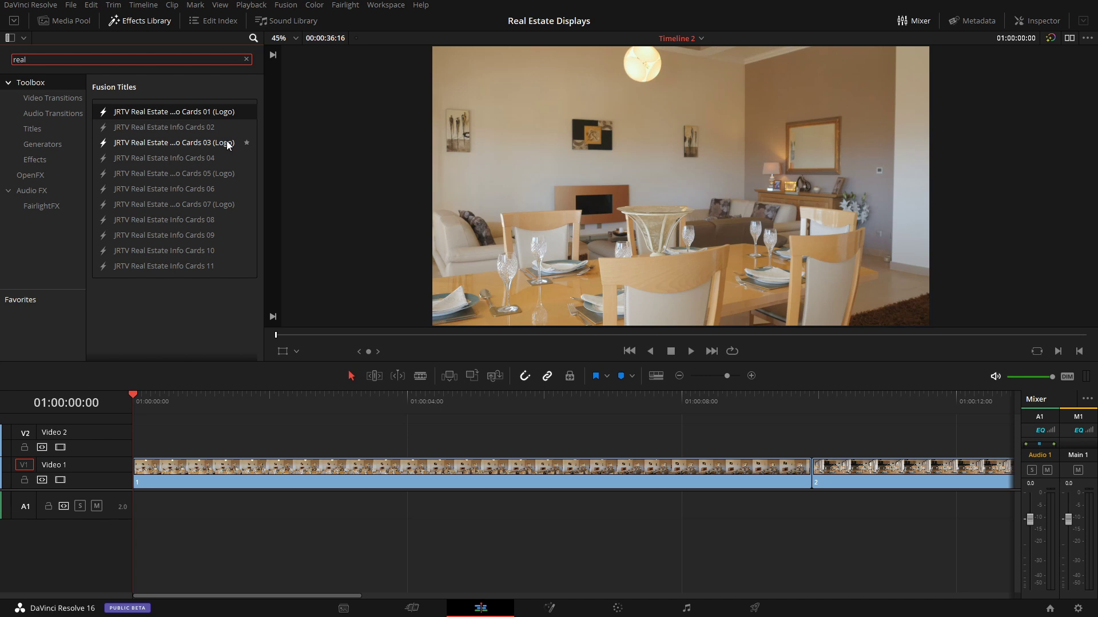
# Place the Info Cards 01 (Logo) title on Video 2 and preview it near three seconds.
pyautogui.moveTo(207, 112); pyautogui.dragTo(186, 438)
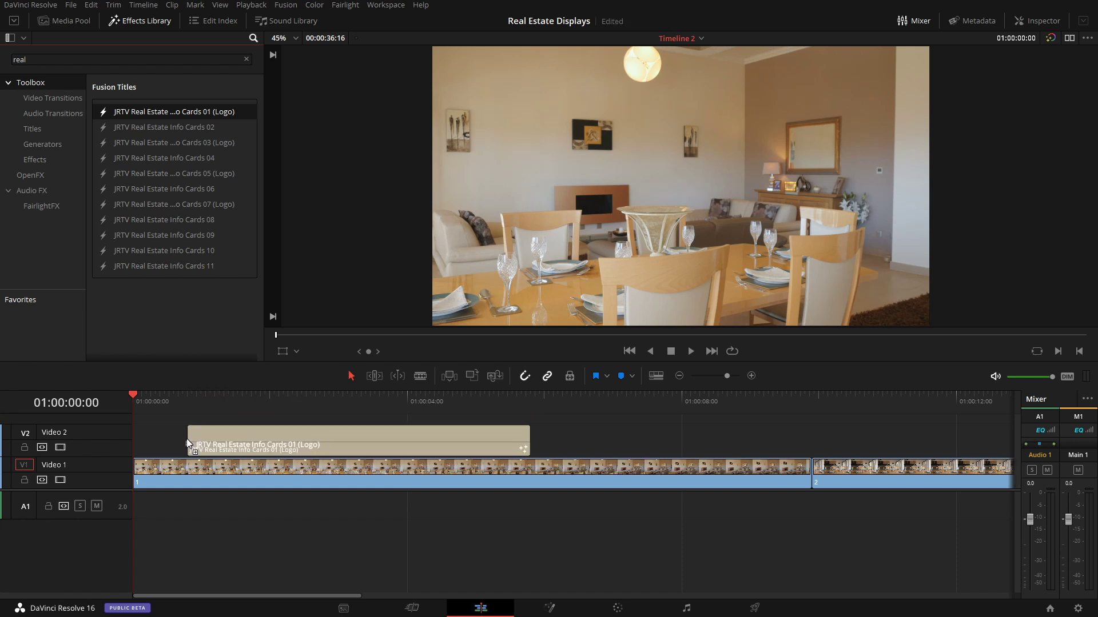
pyautogui.click(194, 394)
pyautogui.moveTo(194, 394); pyautogui.dragTo(359, 396)
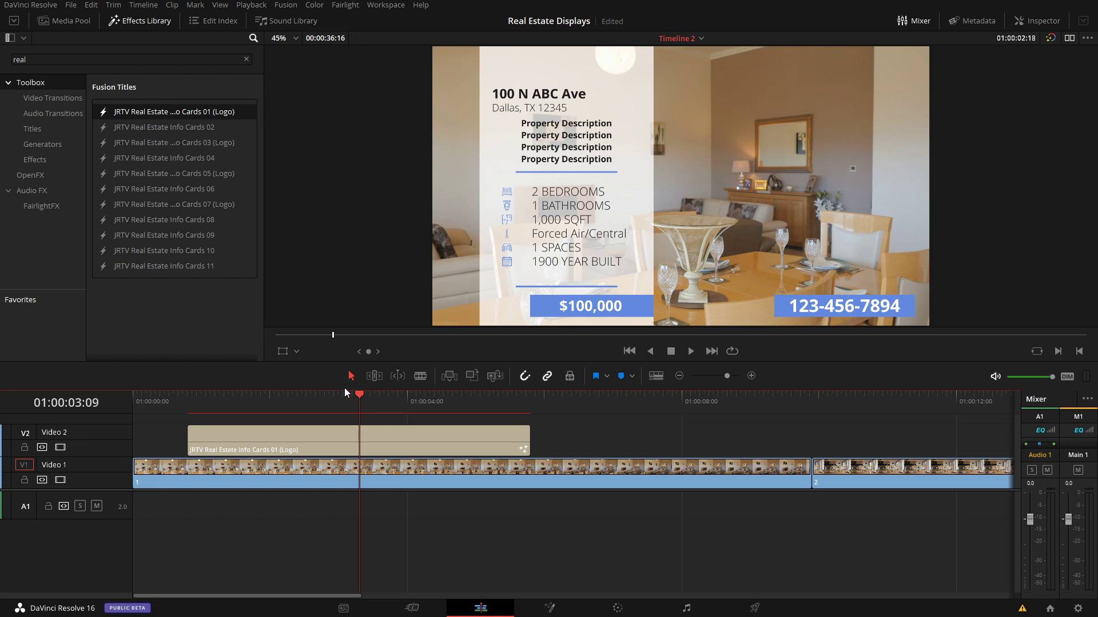
# Show the title clip's Agent Info settings in the Inspector.
pyautogui.click(369, 445)
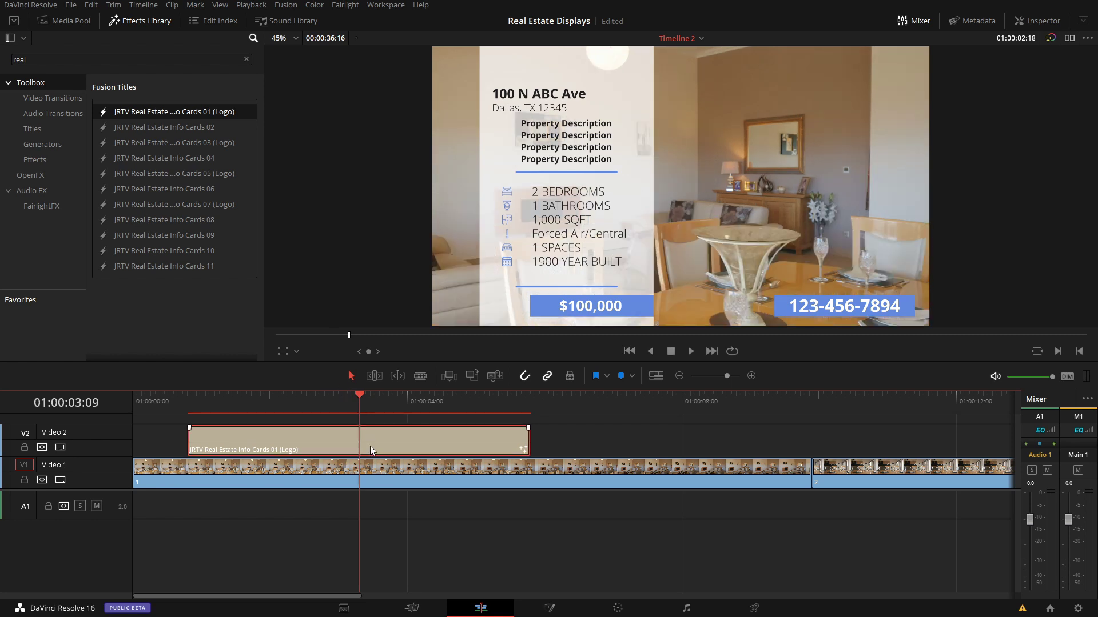
pyautogui.click(1044, 23)
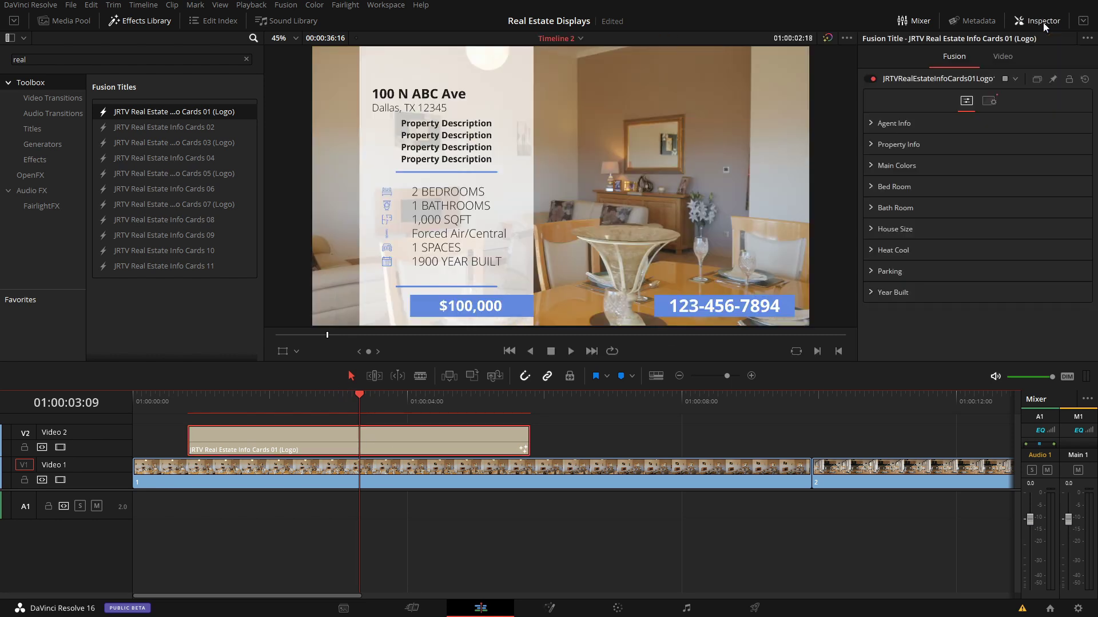
pyautogui.click(870, 123)
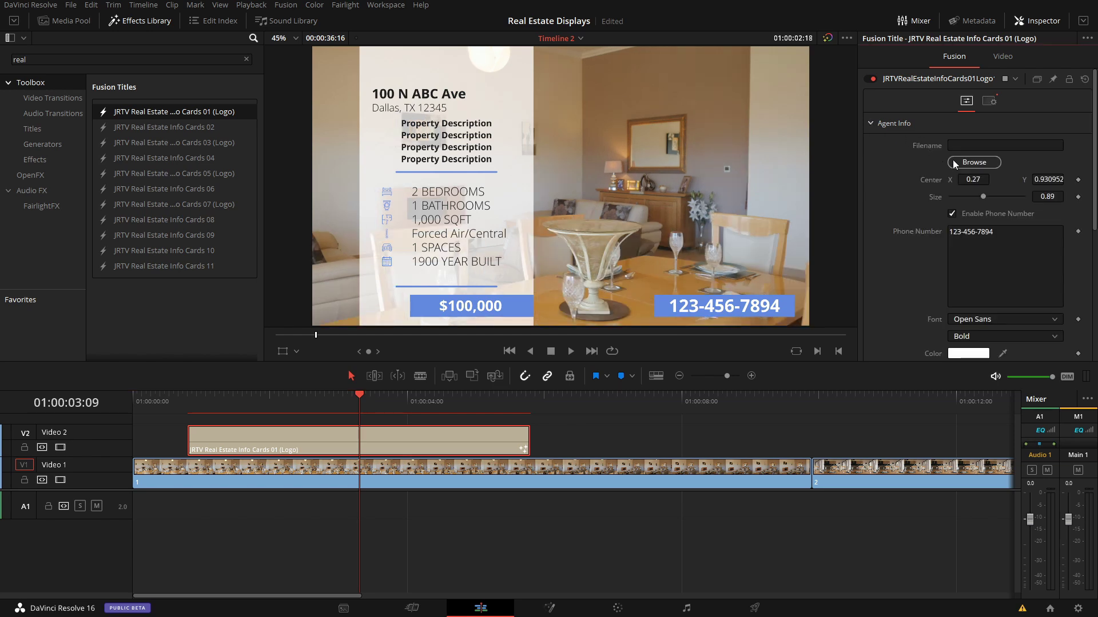
# Load the JAYARETV logo PNG into Agent Info and shrink its size from 0.89 to 0.72.
pyautogui.click(952, 160)
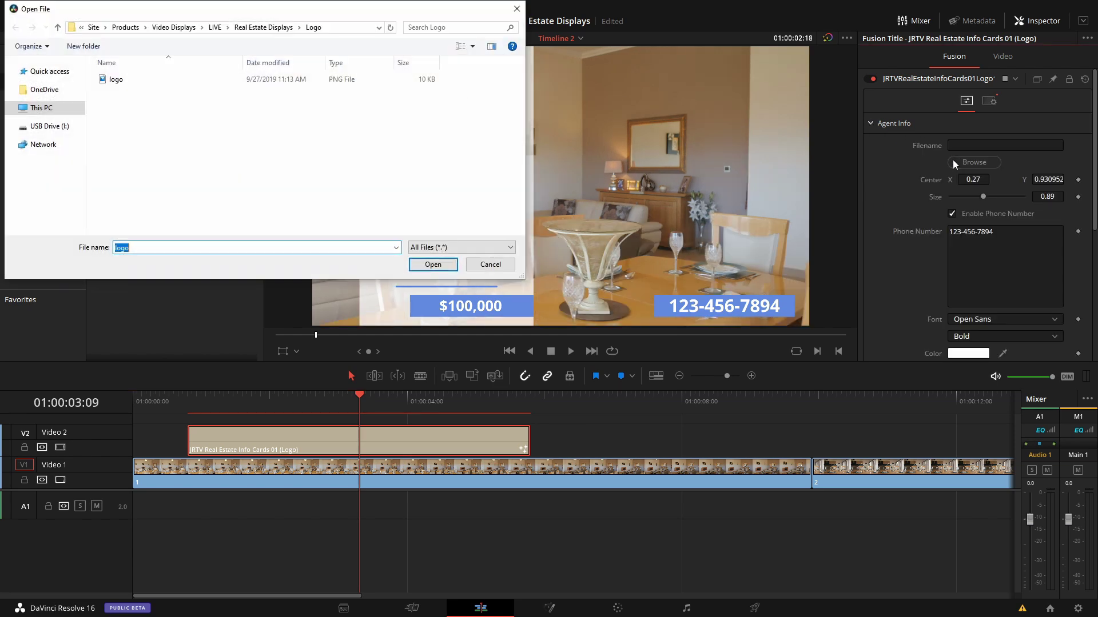
pyautogui.click(110, 83)
pyautogui.click(433, 264)
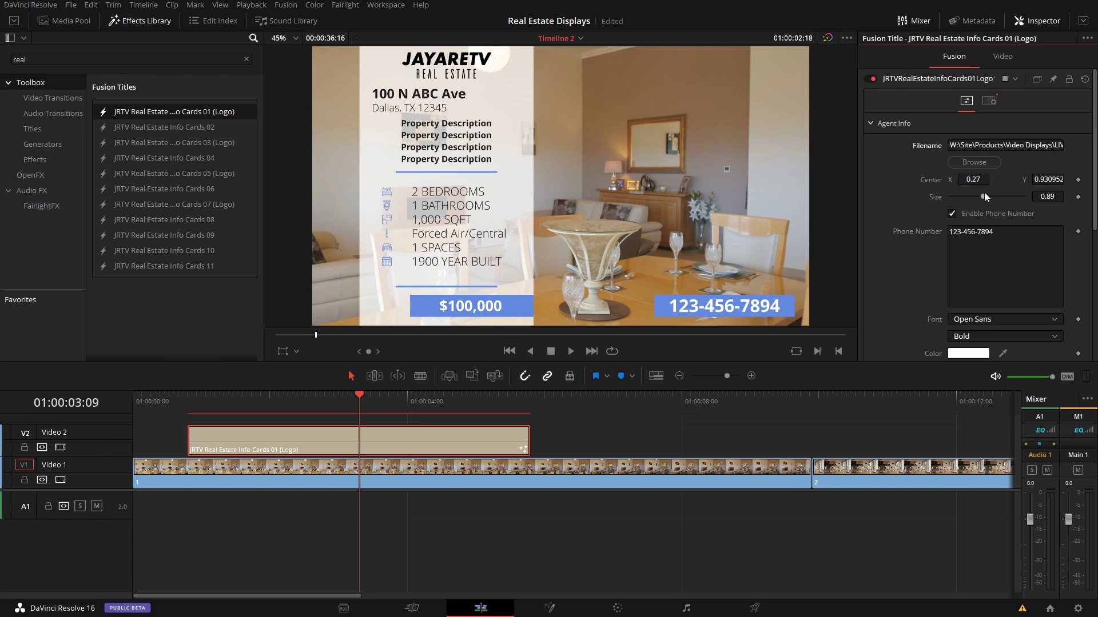
pyautogui.moveTo(983, 197); pyautogui.dragTo(976, 198)
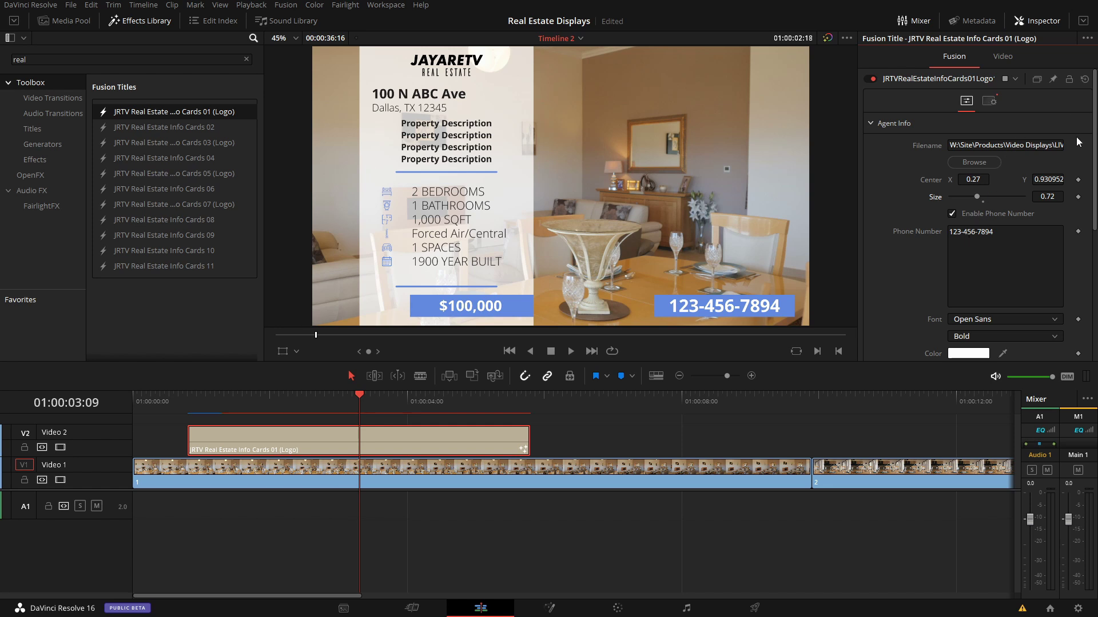
# Make the Inspector full height and show Property Info down to the $100,000 price.
pyautogui.click(1080, 22)
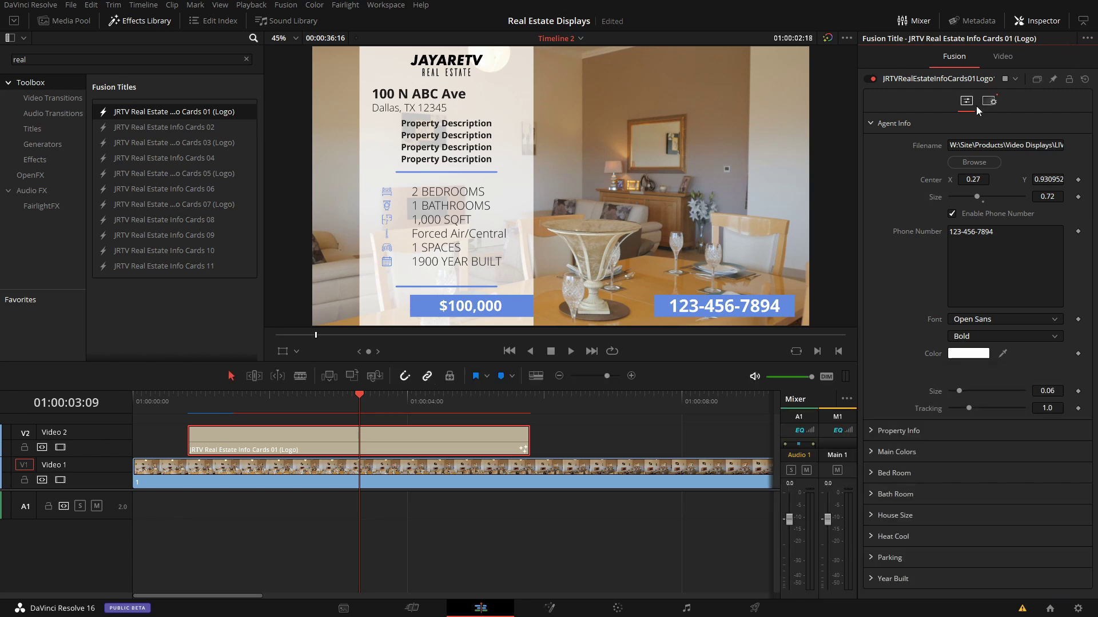
pyautogui.click(870, 123)
pyautogui.click(870, 145)
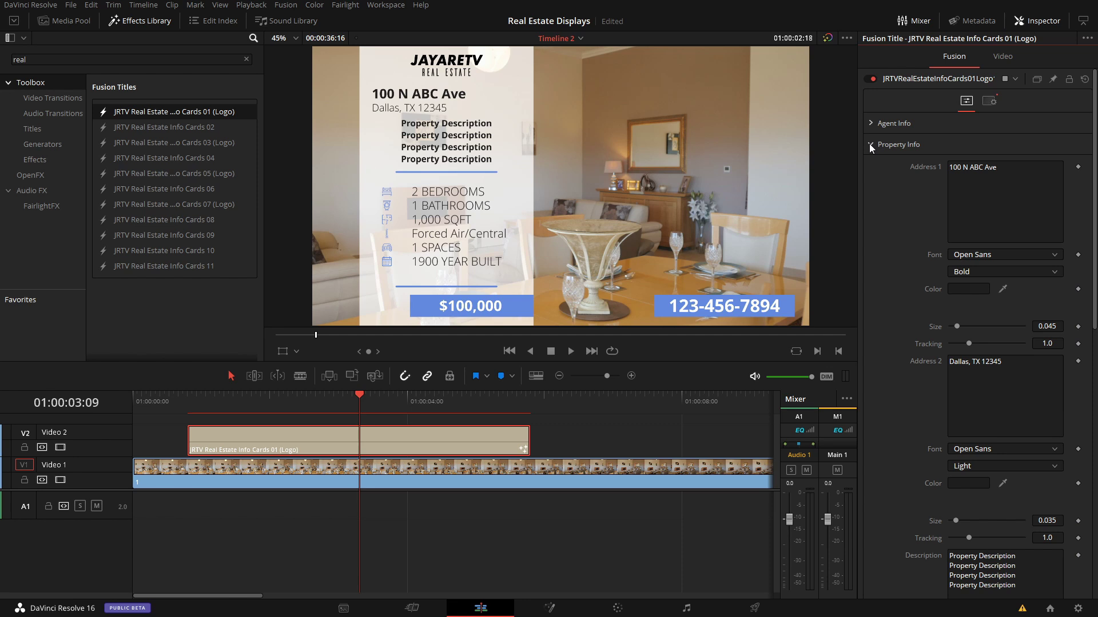
pyautogui.scroll(-10, 894, 245)
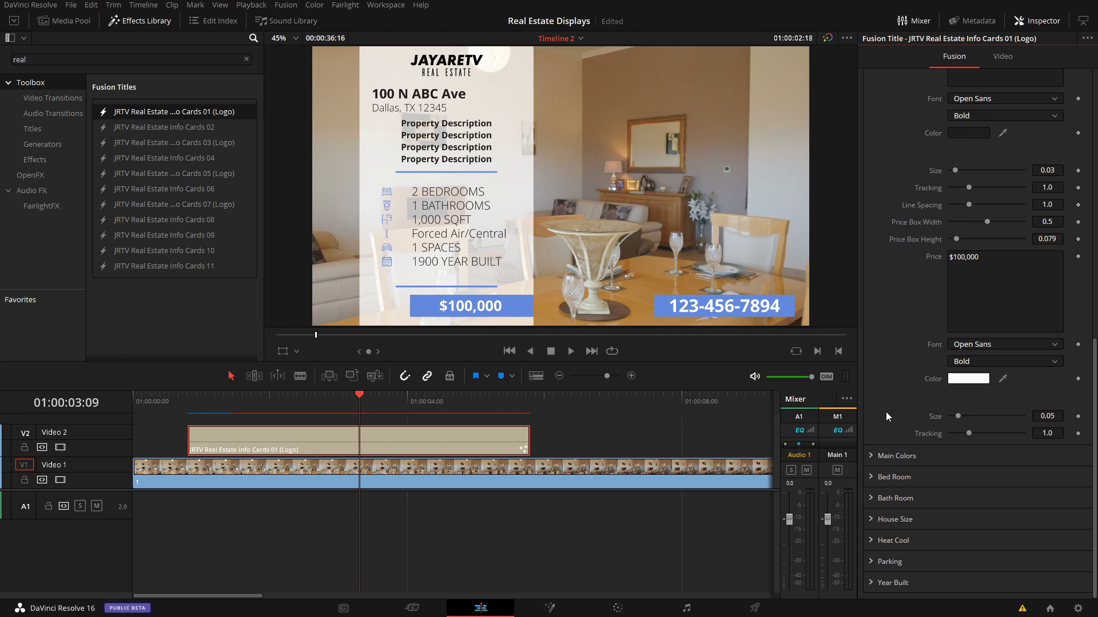
# Change the Main Colors accent colour from blue to orange.
pyautogui.click(870, 455)
pyautogui.scroll(-5, 896, 382)
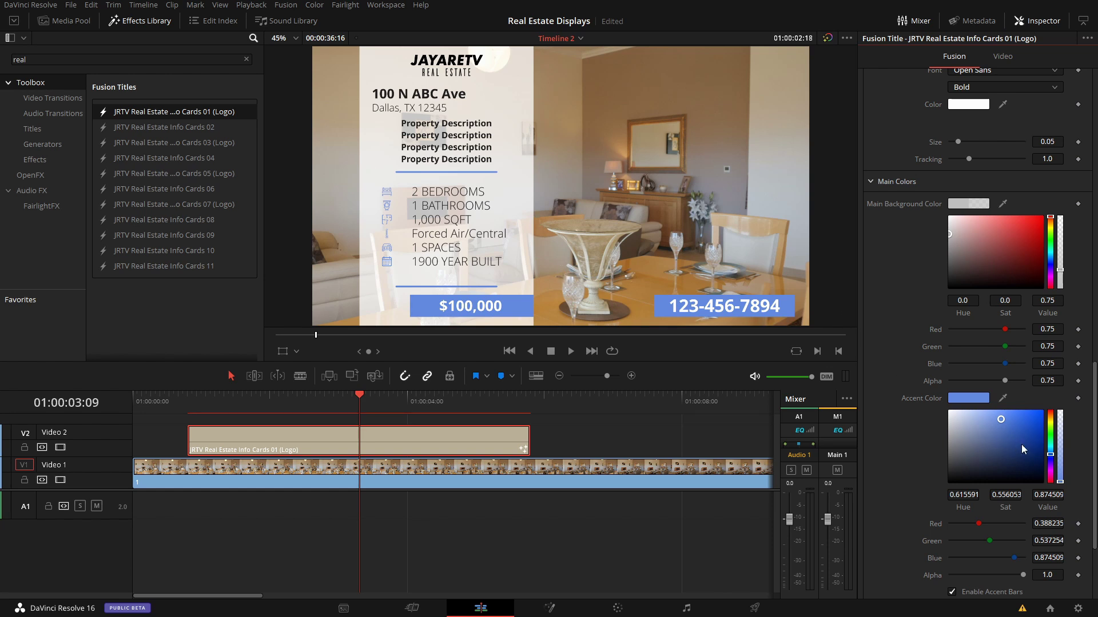
pyautogui.moveTo(1050, 459); pyautogui.dragTo(1050, 417)
# Disable the accent bars and reveal the Bed Room settings for 2 BEDROOMS.
pyautogui.scroll(5, 379, 227)
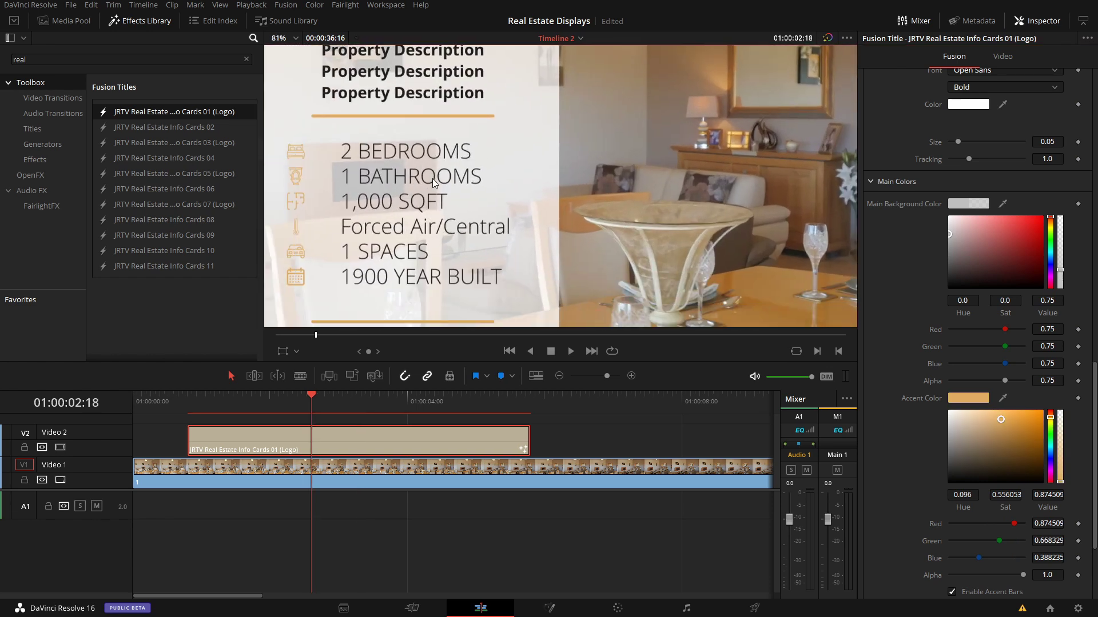
pyautogui.scroll(2, 430, 192)
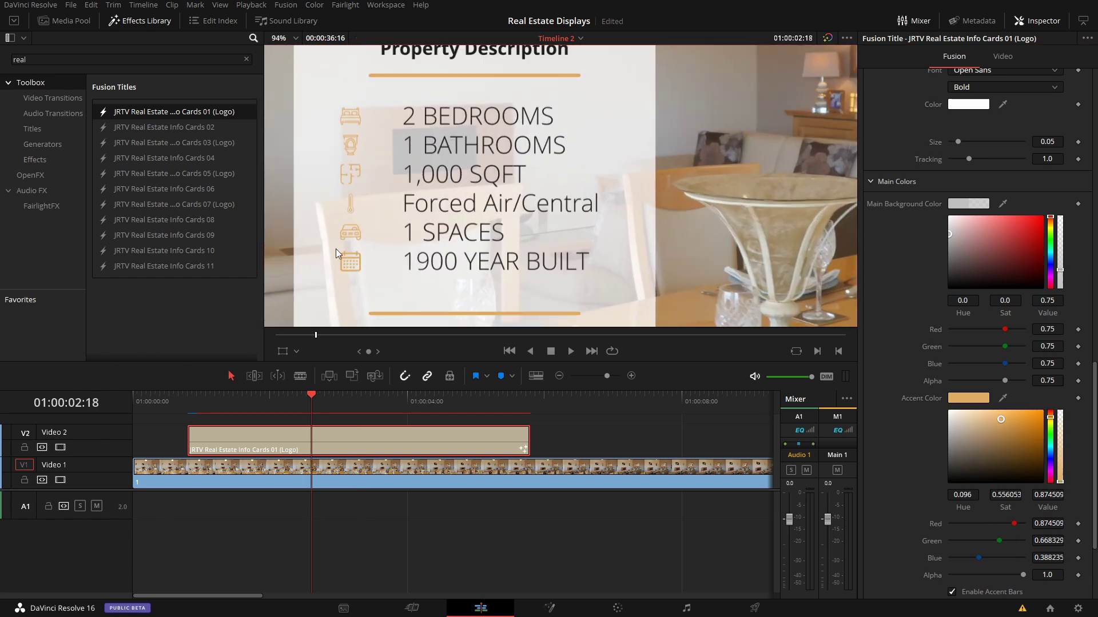
pyautogui.scroll(-2, 339, 266)
pyautogui.scroll(-3, 982, 575)
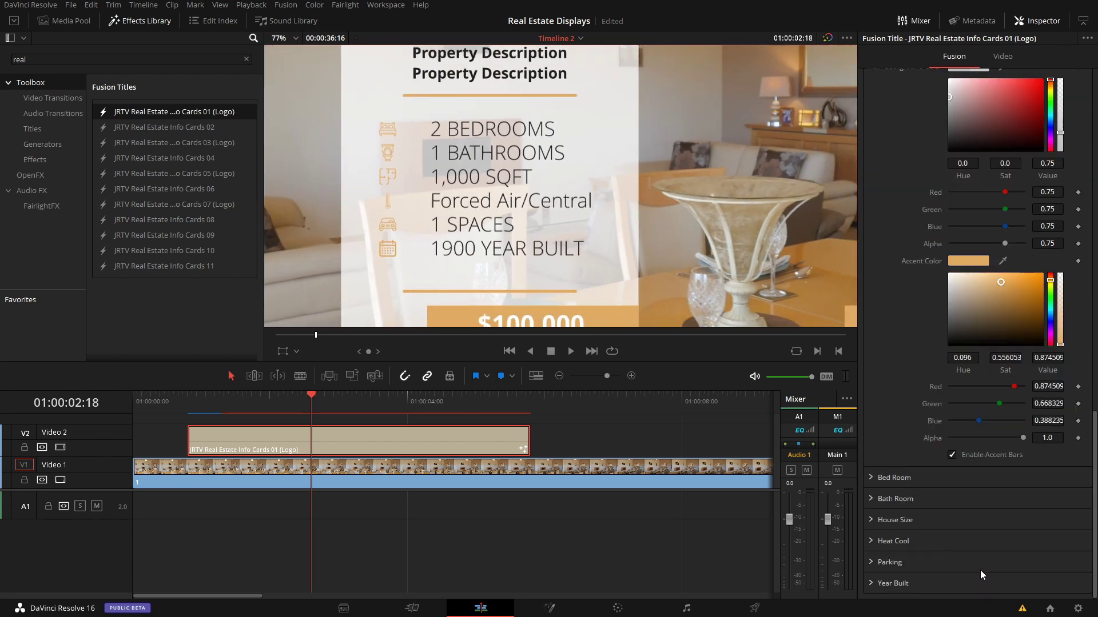
pyautogui.click(951, 455)
pyautogui.click(878, 478)
pyautogui.scroll(-5, 879, 478)
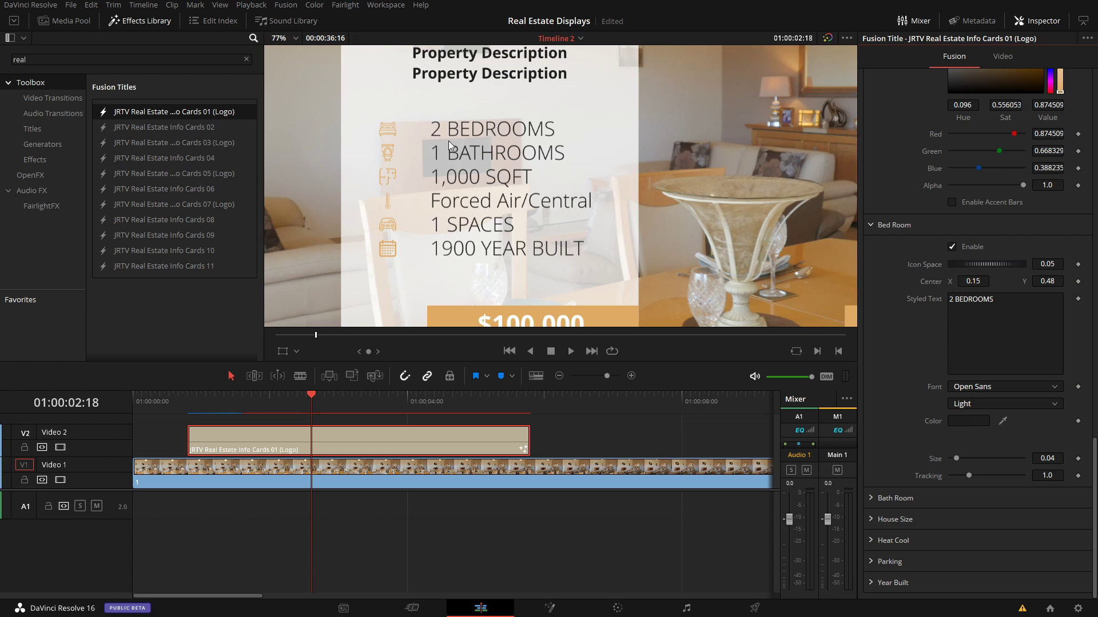
# Reduce the Bed Room icon spacing from 0.05 to 0.038.
pyautogui.moveTo(1047, 264); pyautogui.dragTo(1029, 264)
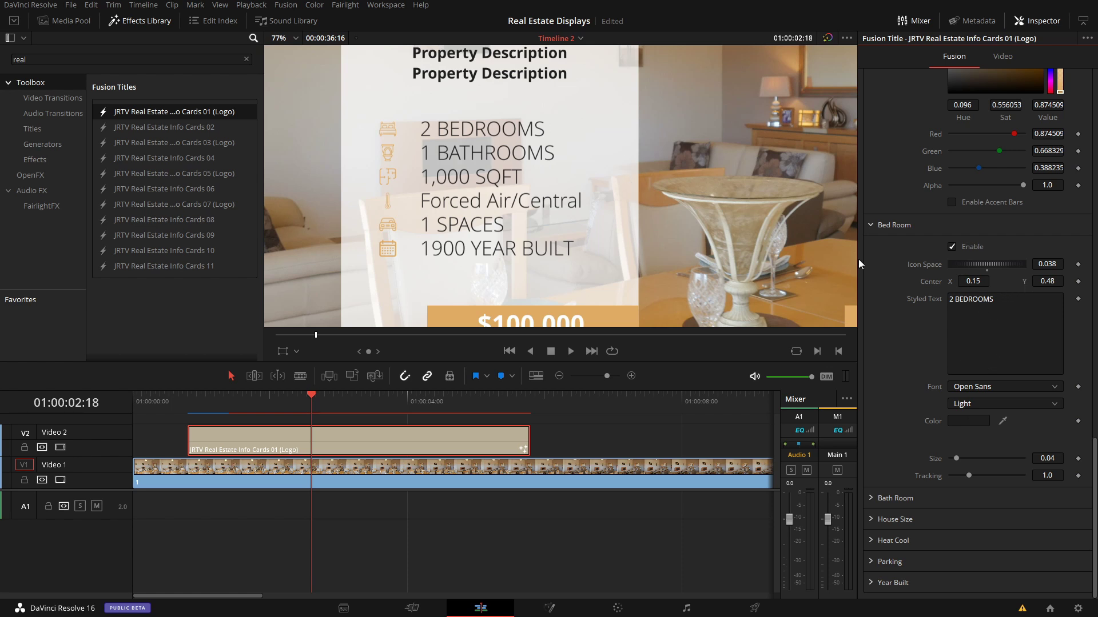
# Hide the 1 BATHROOMS line in the Bath Room settings.
pyautogui.click(871, 497)
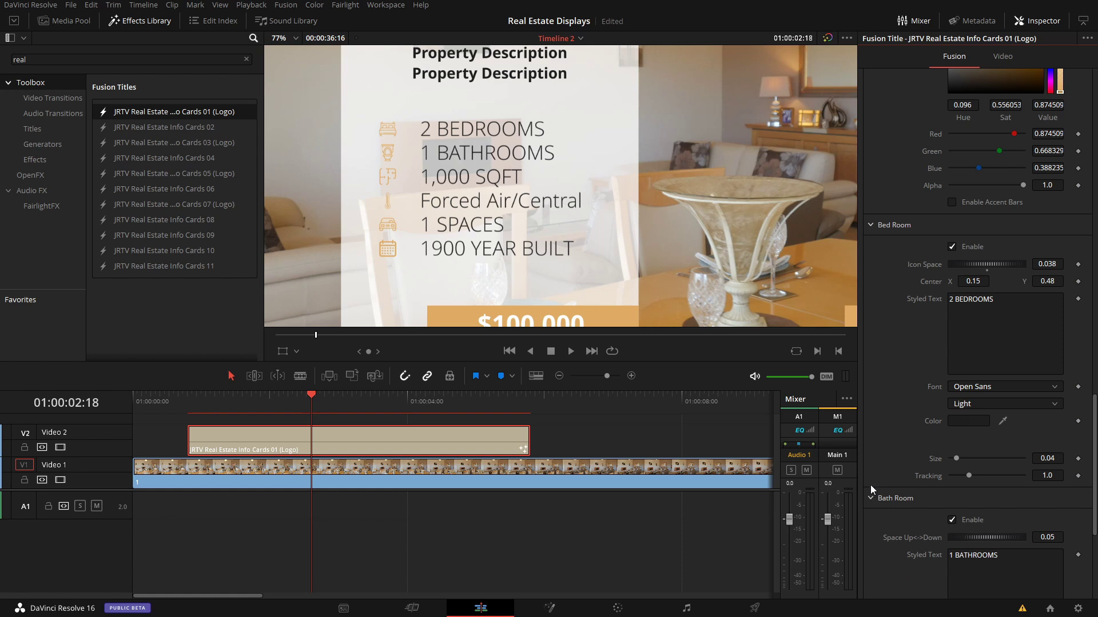
pyautogui.scroll(-5, 870, 485)
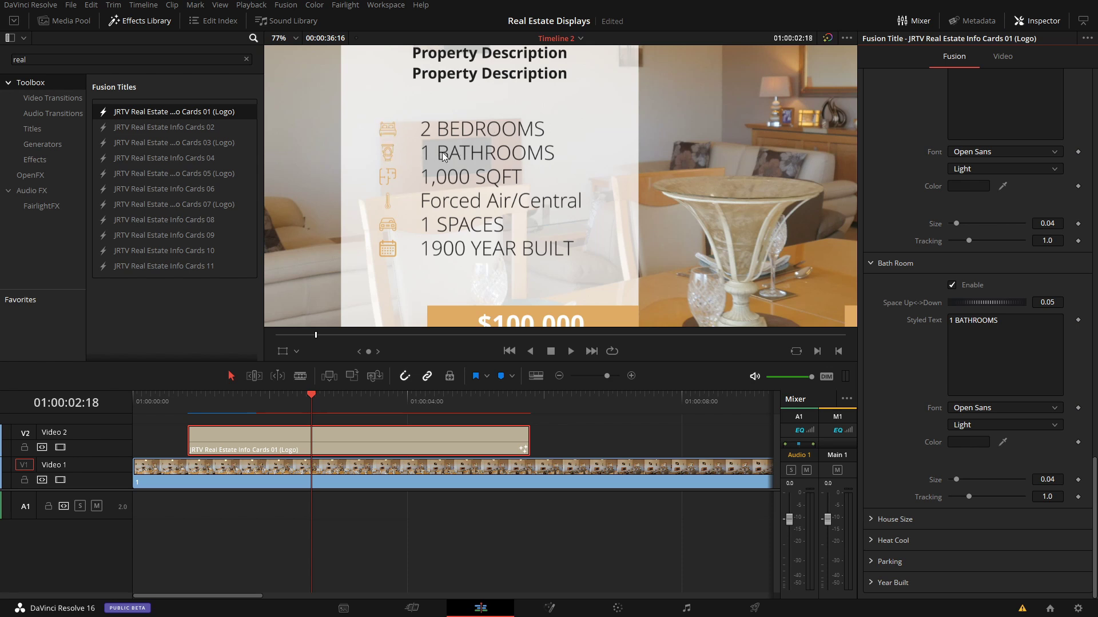
pyautogui.click(952, 285)
pyautogui.click(870, 263)
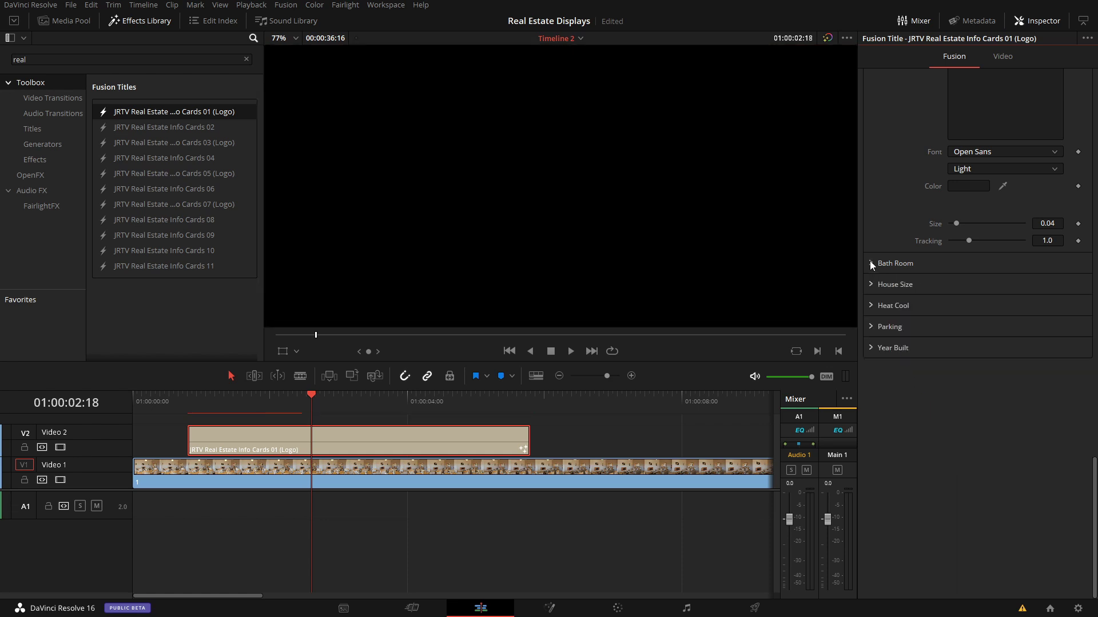
# Nudge the 1,000 SQFT House Size line, then reset its offset to 0.
pyautogui.click(871, 285)
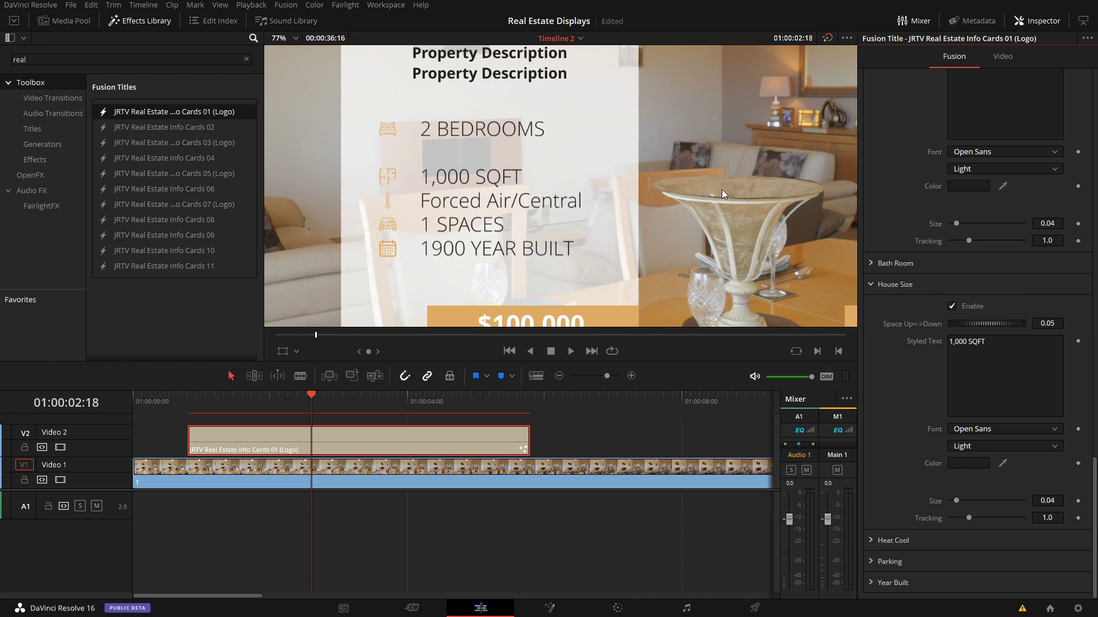
pyautogui.moveTo(1004, 325); pyautogui.dragTo(1003, 325)
pyautogui.doubleClick(1001, 325)
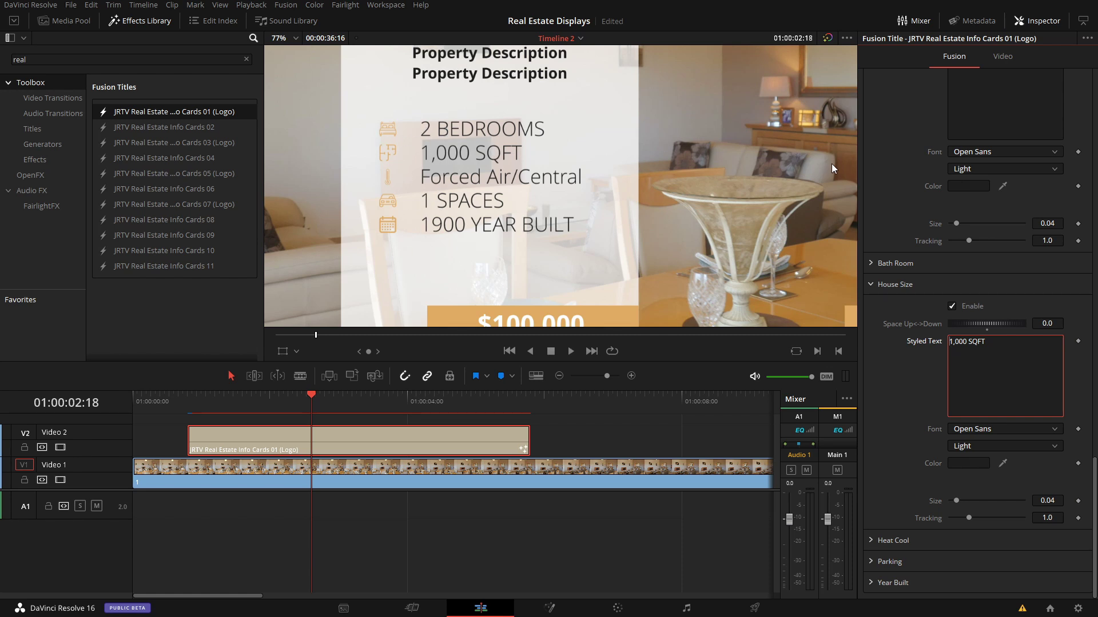
pyautogui.click(873, 285)
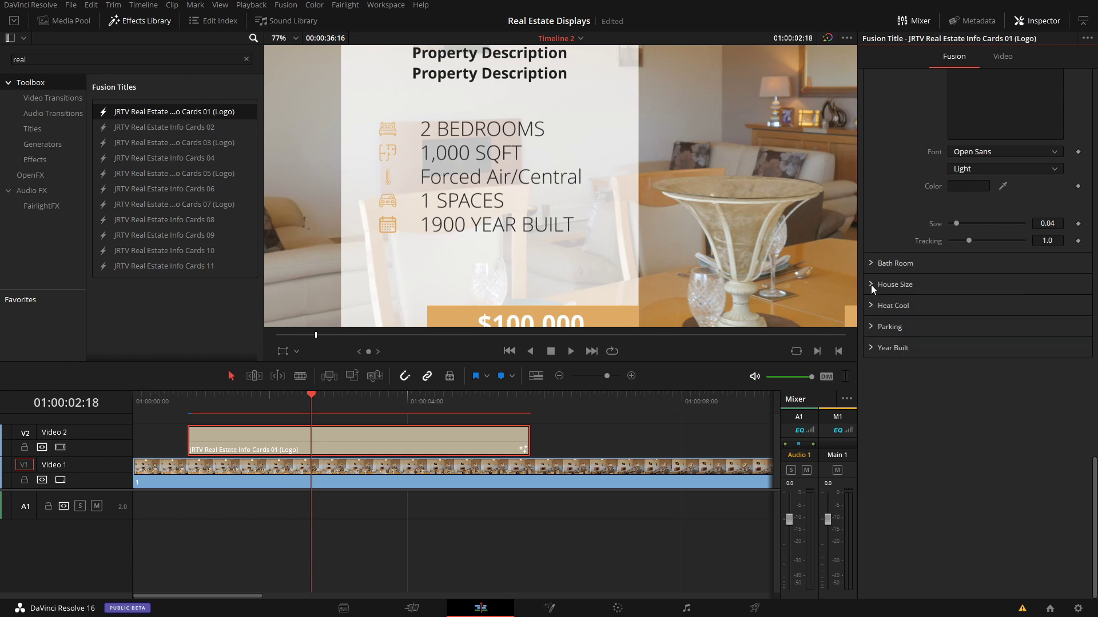
# Hide the 1 SPACES parking line and set its spacing to 0.
pyautogui.click(873, 327)
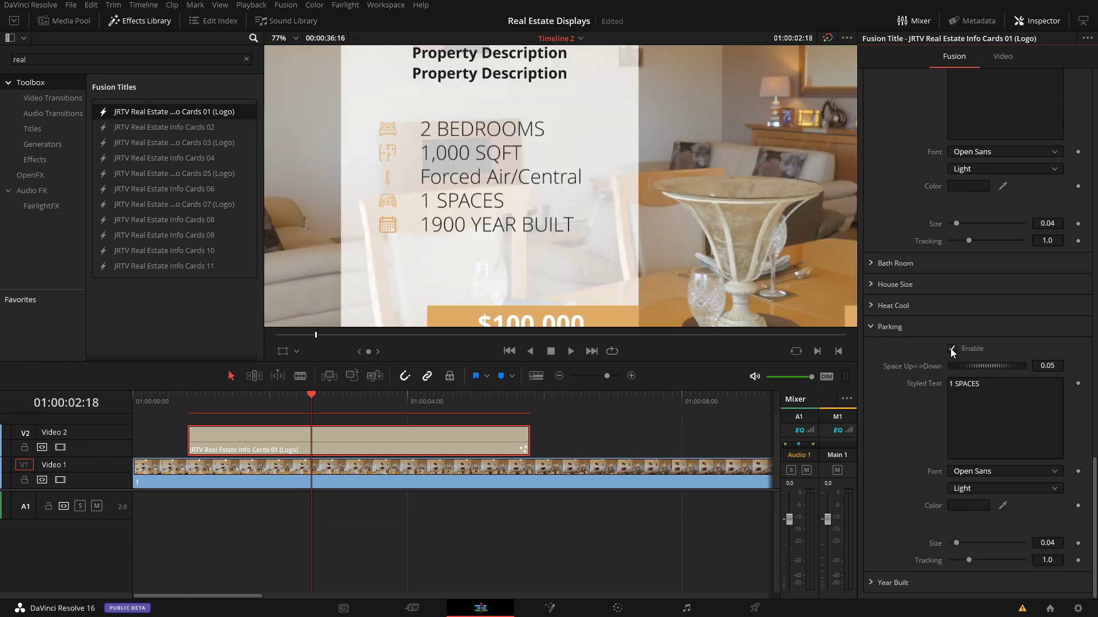
pyautogui.click(952, 349)
pyautogui.click(1057, 368)
pyautogui.write('0')
pyautogui.press('Tab')
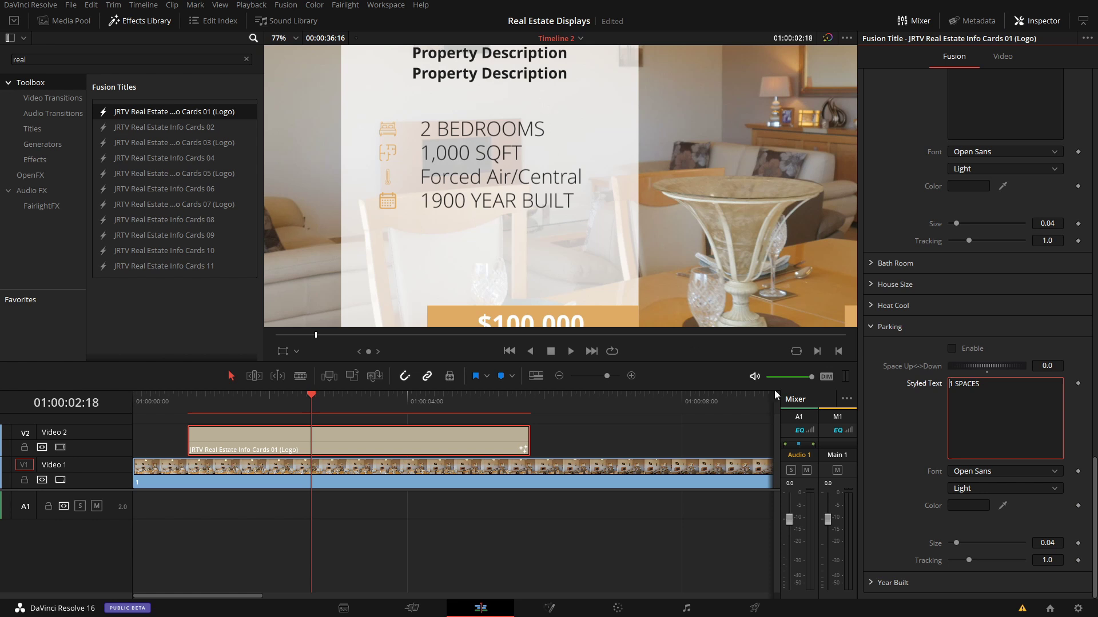
# Lengthen the first info card on Video 2 and add Info Cards 02 after it.
pyautogui.click(559, 375)
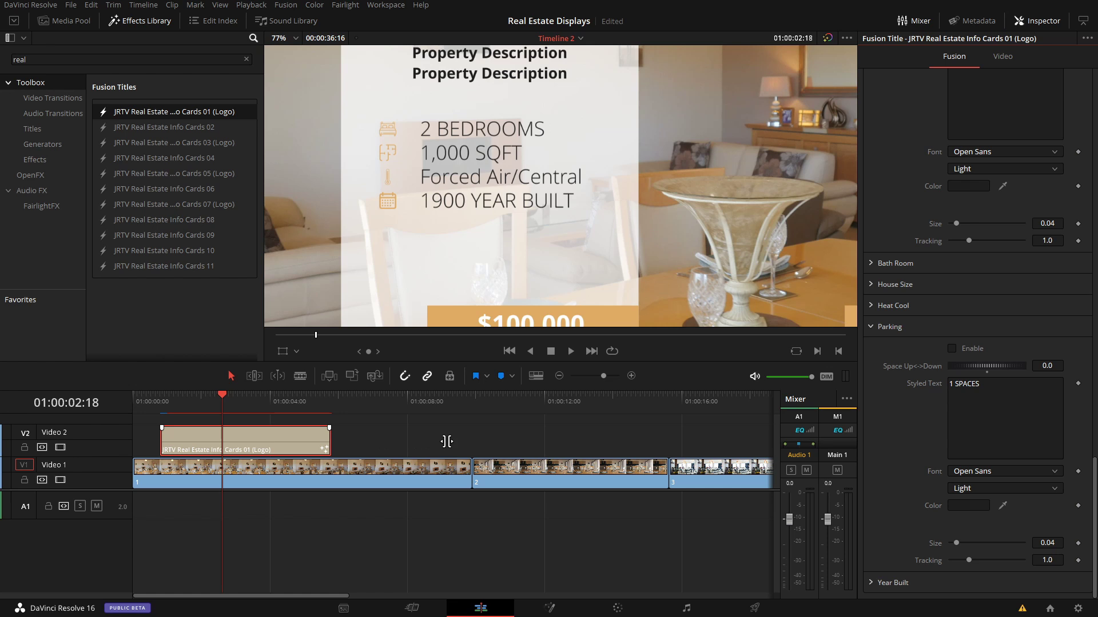
pyautogui.moveTo(447, 442); pyautogui.dragTo(443, 433)
pyautogui.moveTo(274, 400); pyautogui.dragTo(307, 401)
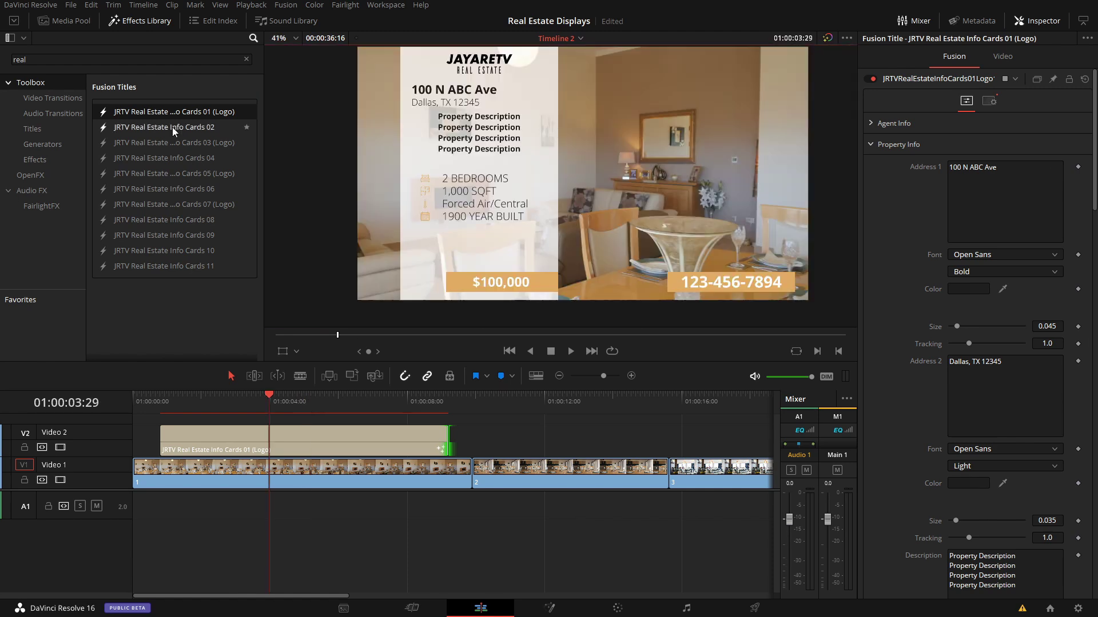
pyautogui.moveTo(172, 127); pyautogui.dragTo(485, 441)
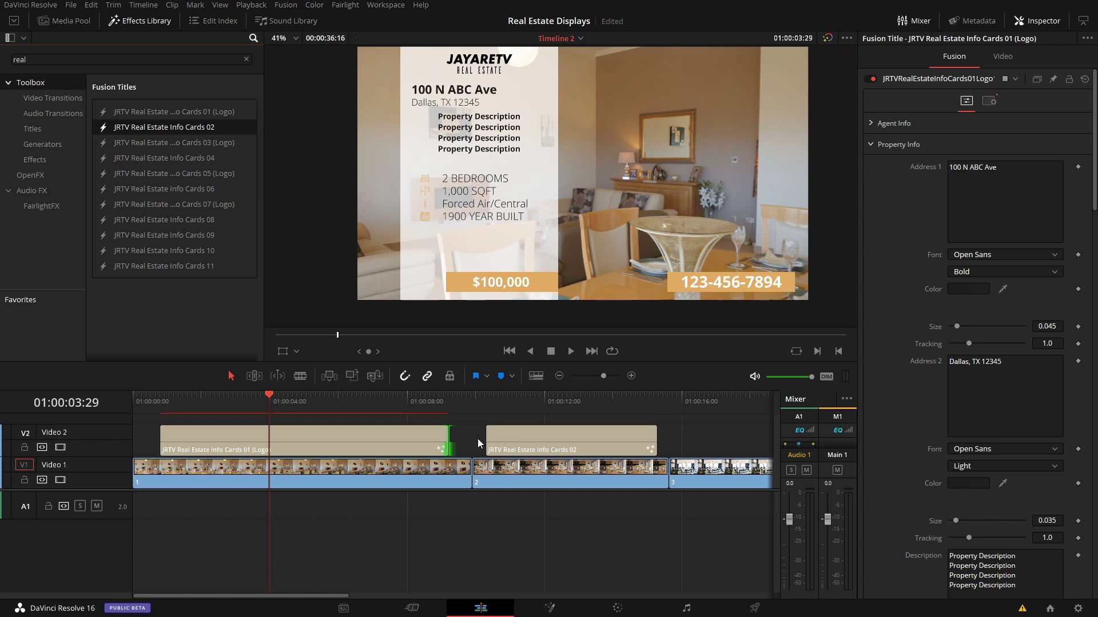
# Preview Info Cards 02 over the second house clip and expand its Agent Info settings.
pyautogui.click(568, 399)
pyautogui.moveTo(568, 399); pyautogui.dragTo(564, 404)
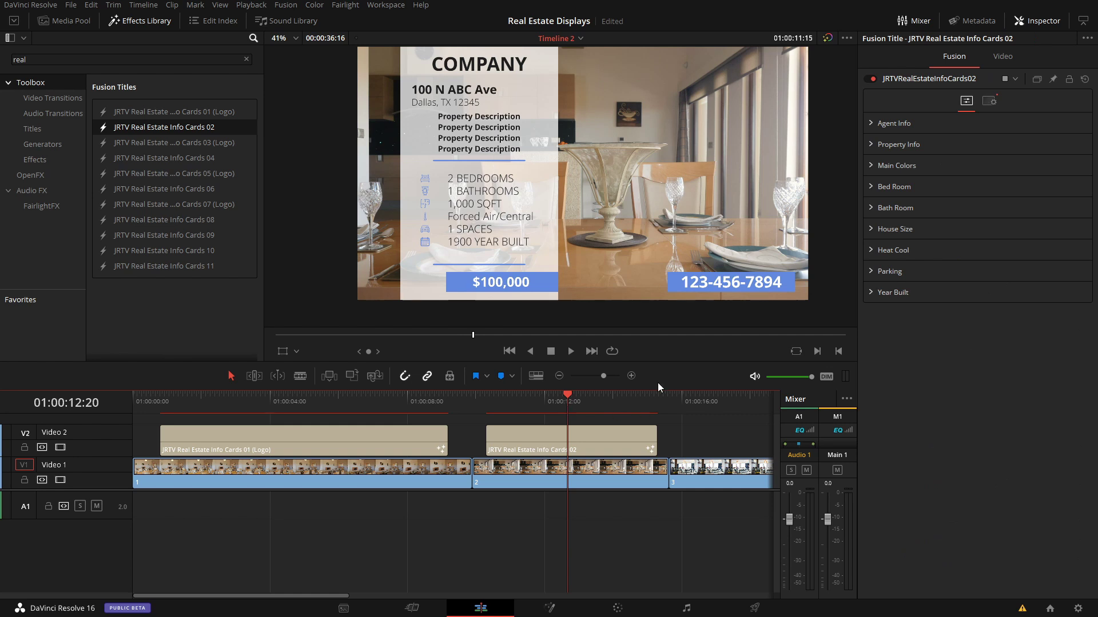
pyautogui.click(870, 123)
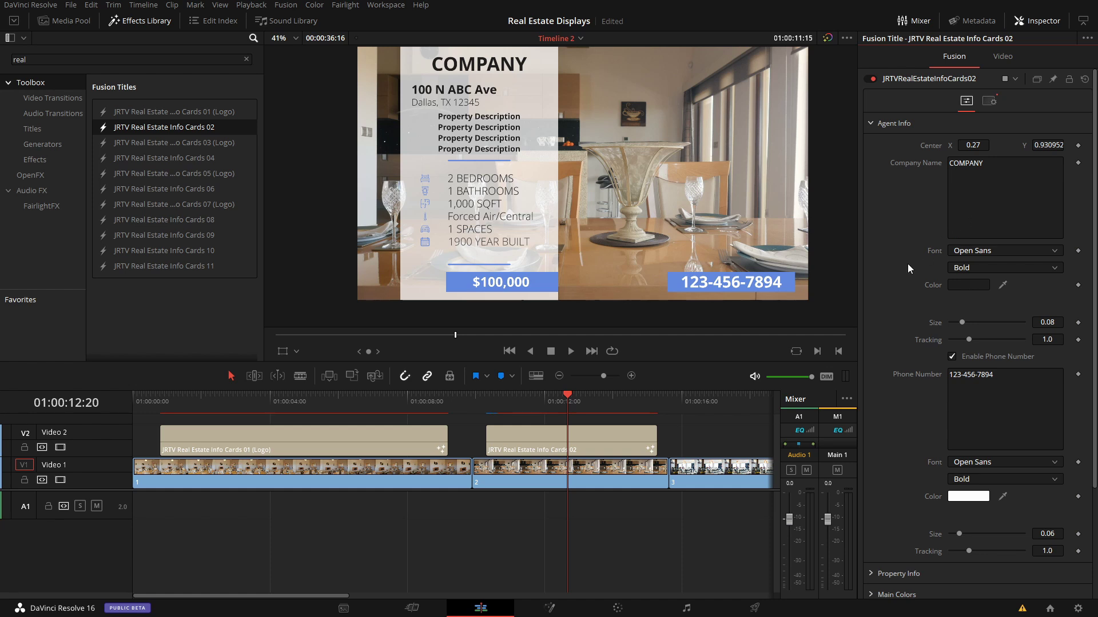
# Add the Info Cards 03 (Logo) title to Video 2 over the third house clip.
pyautogui.moveTo(333, 597); pyautogui.dragTo(440, 598)
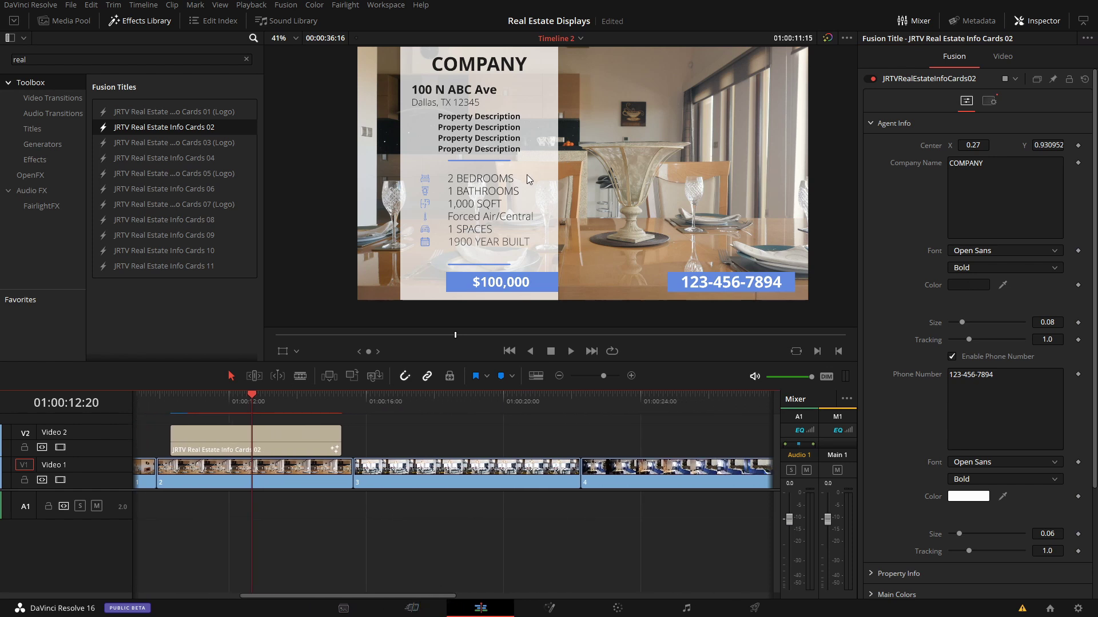
pyautogui.click(377, 405)
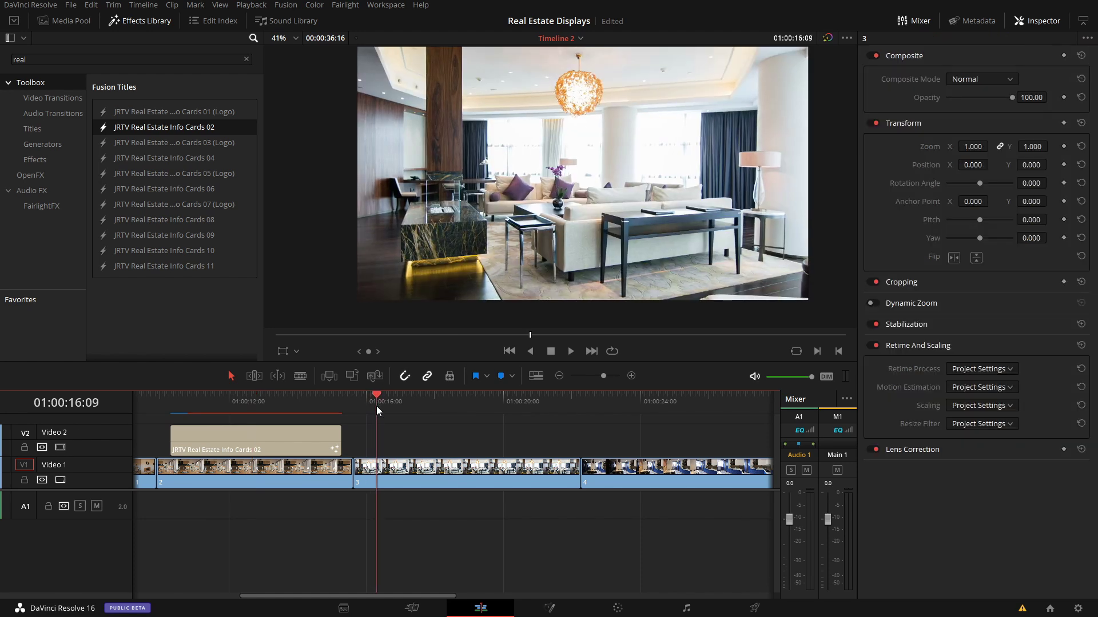
pyautogui.moveTo(267, 400); pyautogui.dragTo(249, 413)
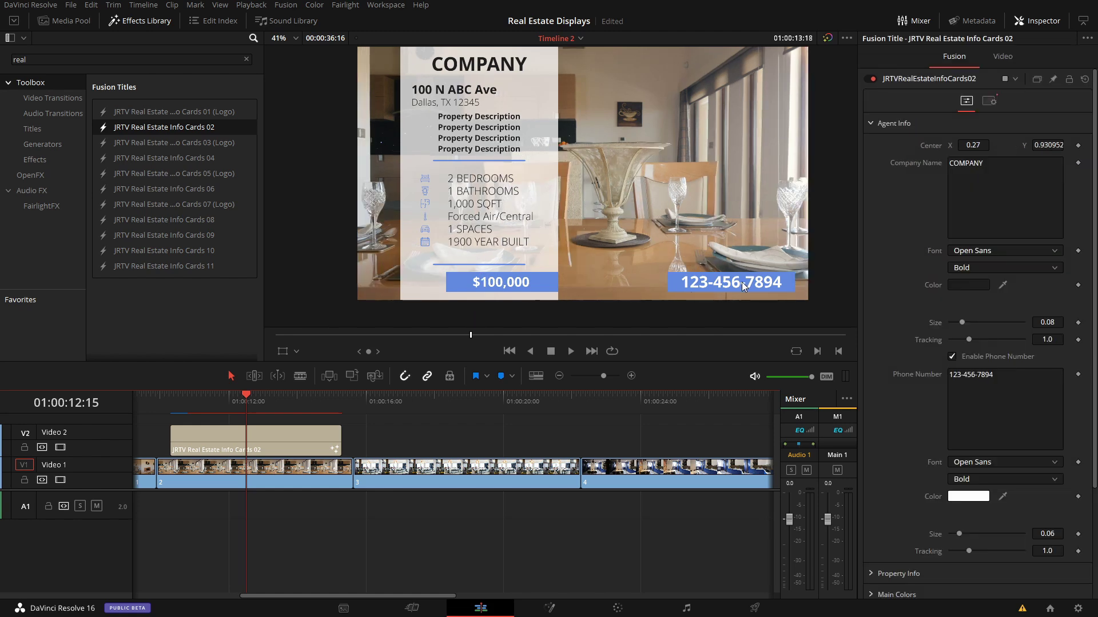
pyautogui.moveTo(160, 144); pyautogui.dragTo(406, 436)
pyautogui.click(479, 395)
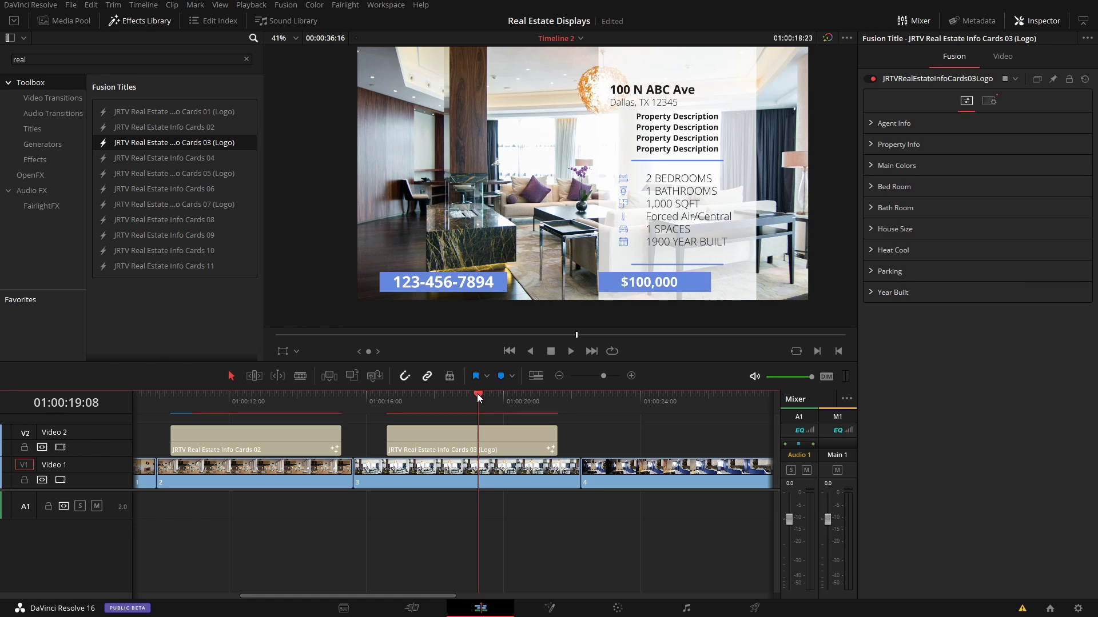
# Add the Info Cards 05 (Logo) title to Video 2 over the kitchen shot.
pyautogui.moveTo(168, 179); pyautogui.dragTo(595, 439)
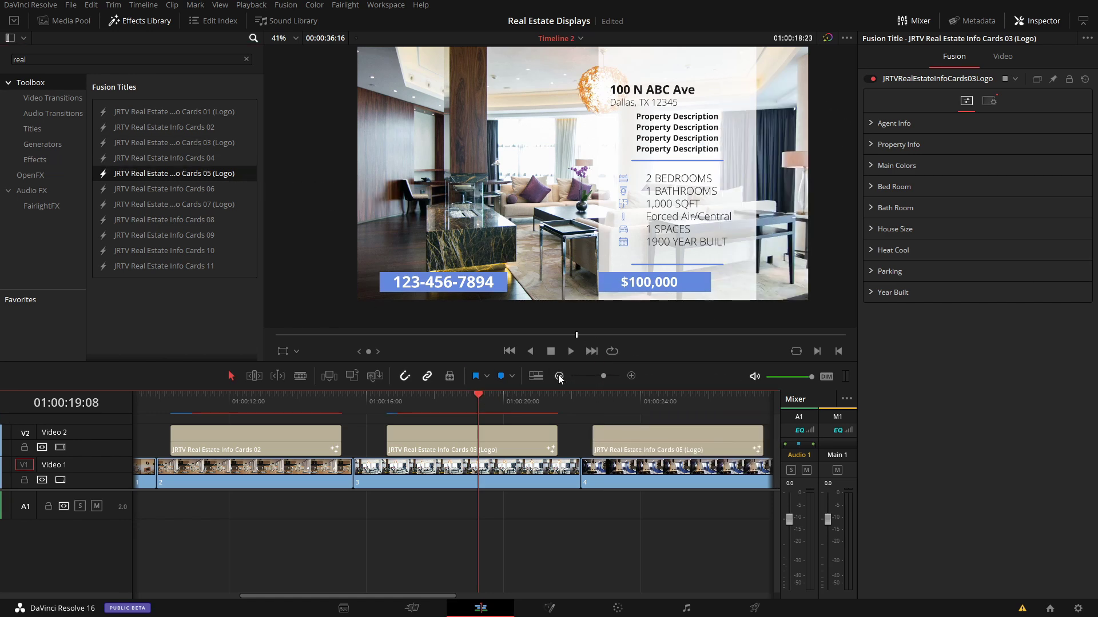
pyautogui.click(559, 375)
pyautogui.moveTo(521, 412); pyautogui.dragTo(554, 405)
pyautogui.click(540, 441)
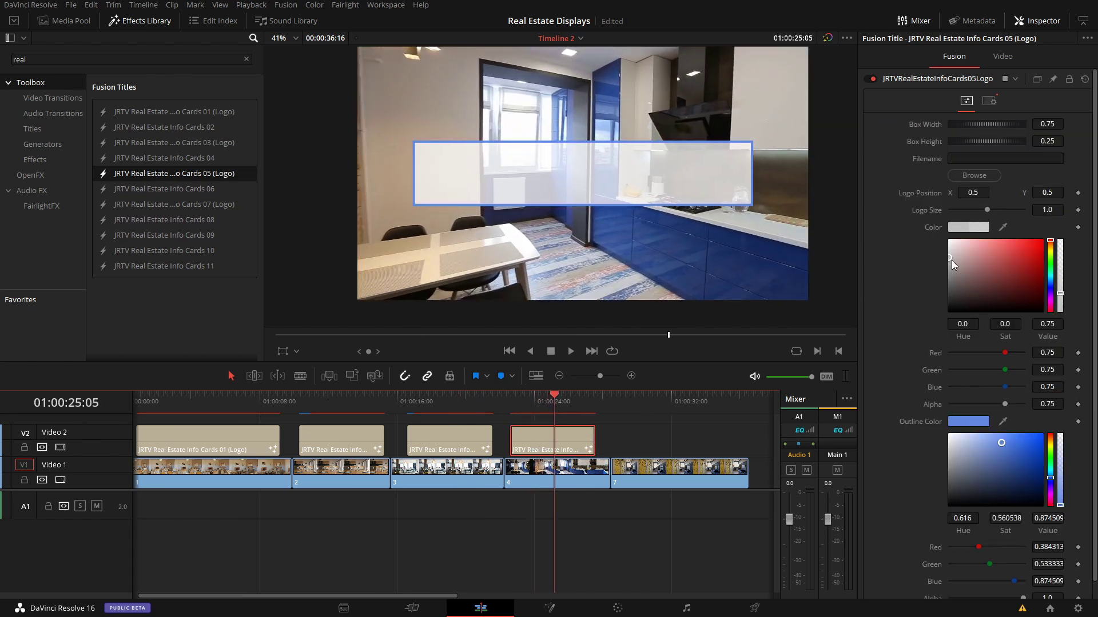
# Load the JAYARETV logo into the title and narrow its box width to 0.315.
pyautogui.click(974, 175)
pyautogui.click(130, 82)
pyautogui.click(433, 264)
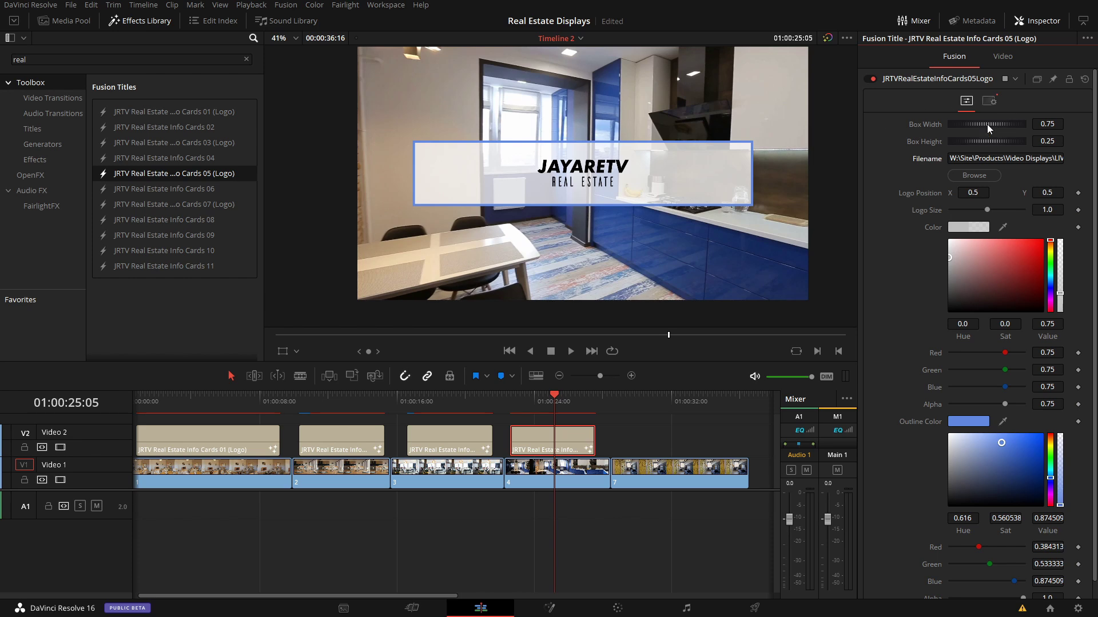
pyautogui.moveTo(988, 125); pyautogui.dragTo(954, 123)
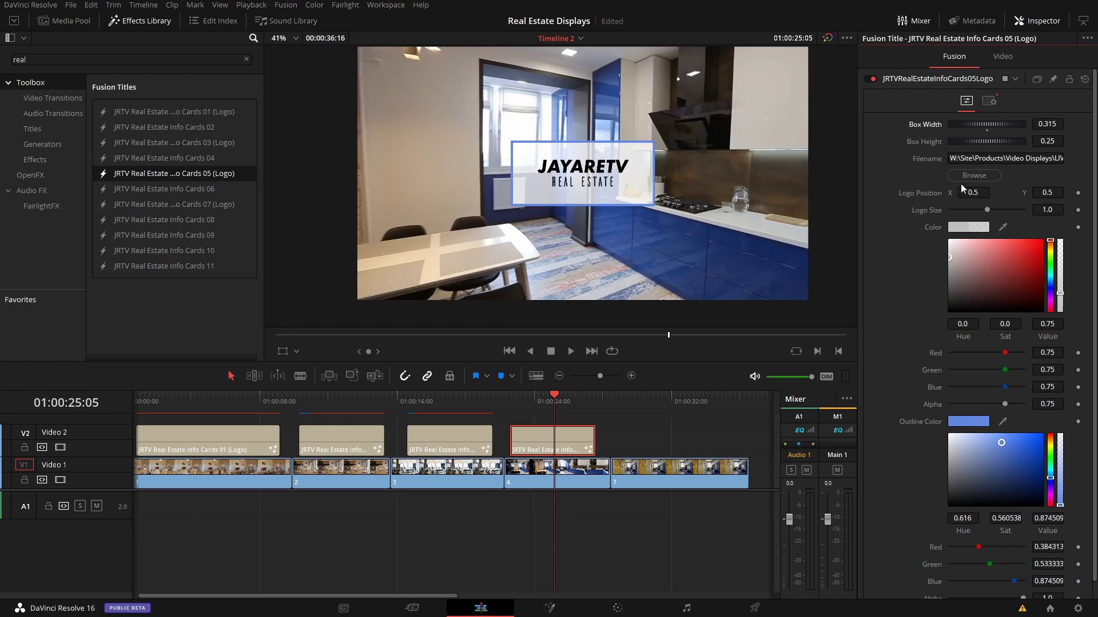
pyautogui.moveTo(550, 400)
pyautogui.mouseDown()
pyautogui.moveTo(515, 399)
pyautogui.moveTo(537, 397)
pyautogui.mouseUp()
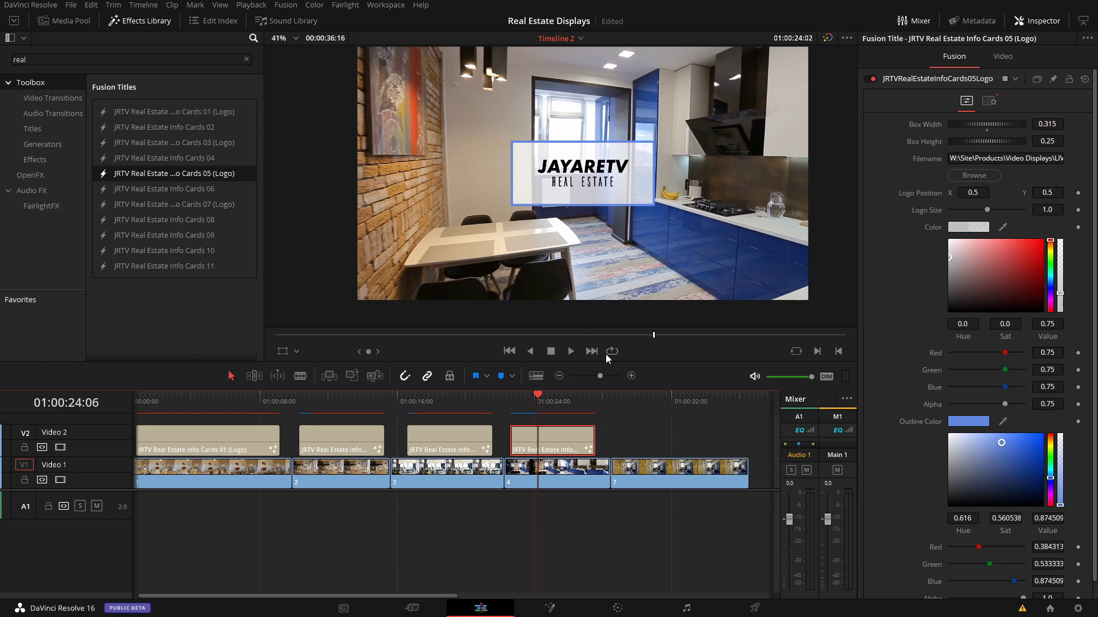
# Place the Info Cards 07 (Logo) title on Video 2 after the fourth title.
pyautogui.click(606, 440)
pyautogui.moveTo(174, 204); pyautogui.dragTo(630, 440)
pyautogui.moveTo(656, 399); pyautogui.dragTo(671, 401)
# Load the JAYARETV logo PNG into the end card's Company Name section.
pyautogui.click(680, 431)
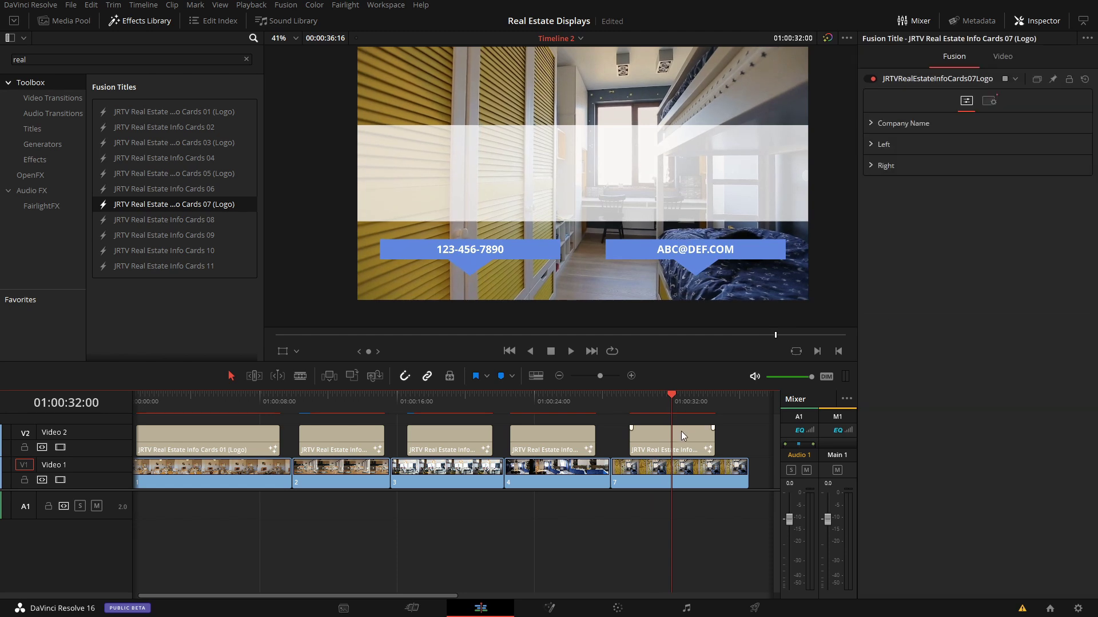
pyautogui.click(882, 124)
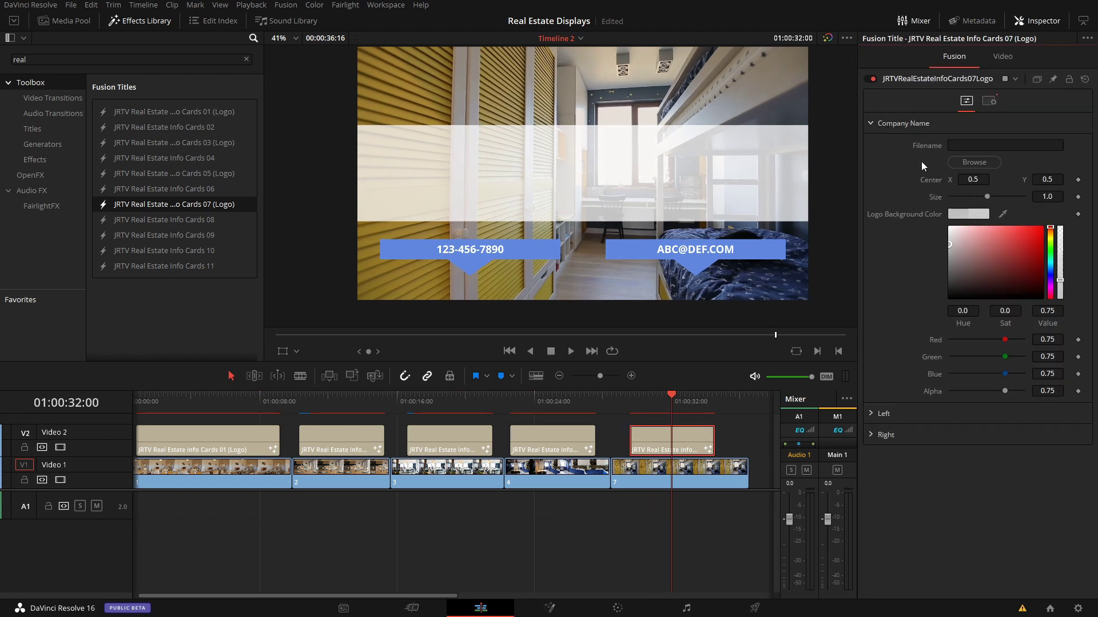
pyautogui.click(972, 162)
pyautogui.click(135, 80)
pyautogui.click(441, 264)
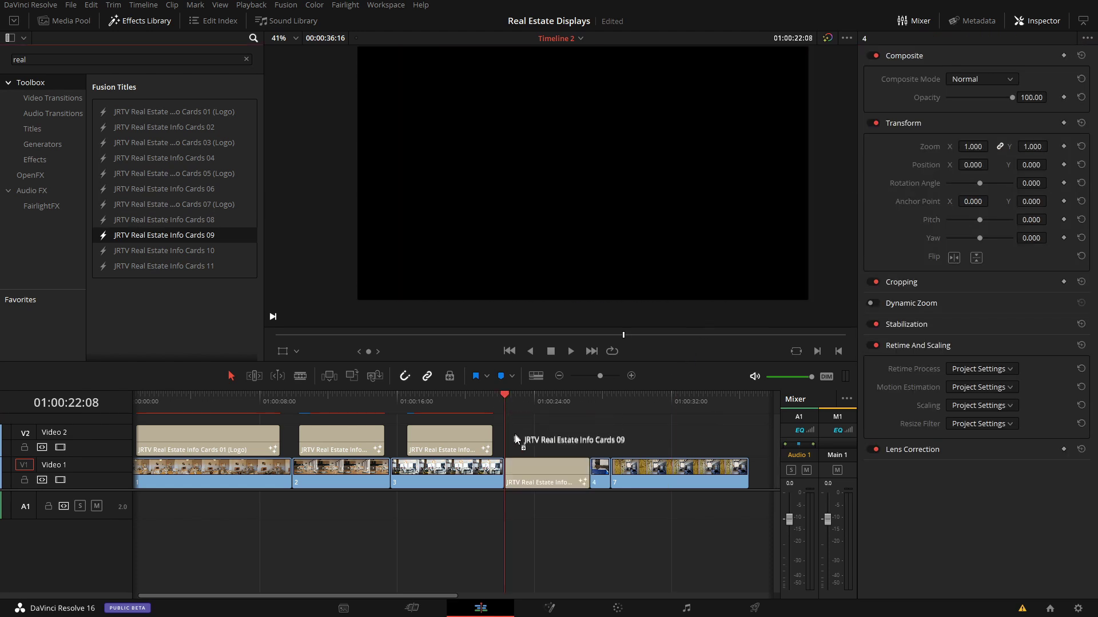
# Place the Info Cards 09 phone title on Video 2 and preview it over the kitchen shot.
pyautogui.moveTo(515, 434); pyautogui.dragTo(510, 441)
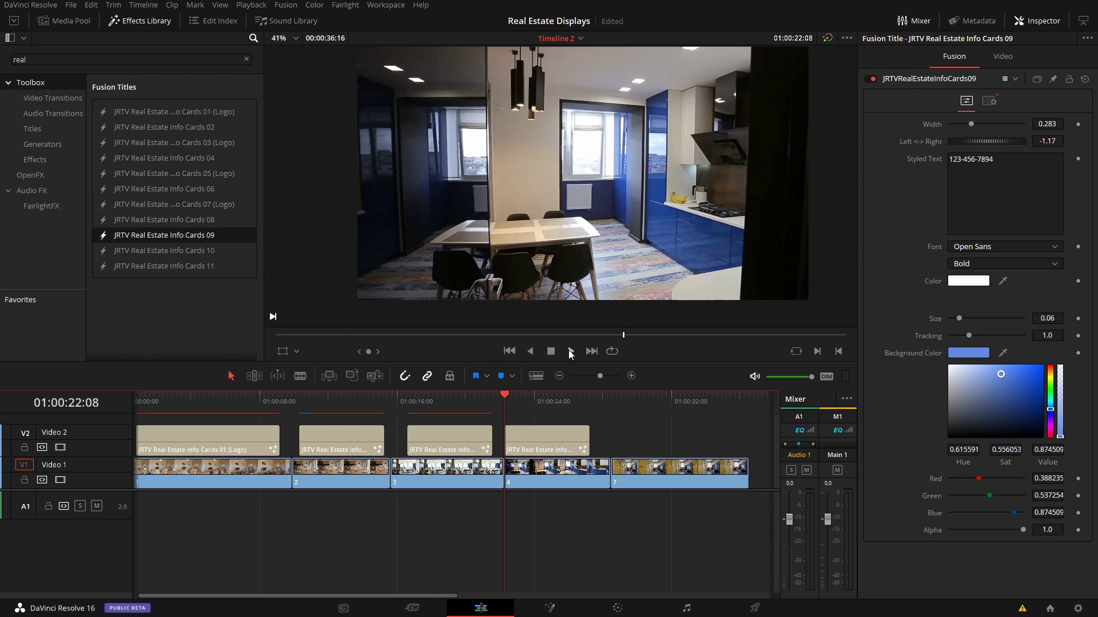
pyautogui.click(571, 351)
pyautogui.click(547, 404)
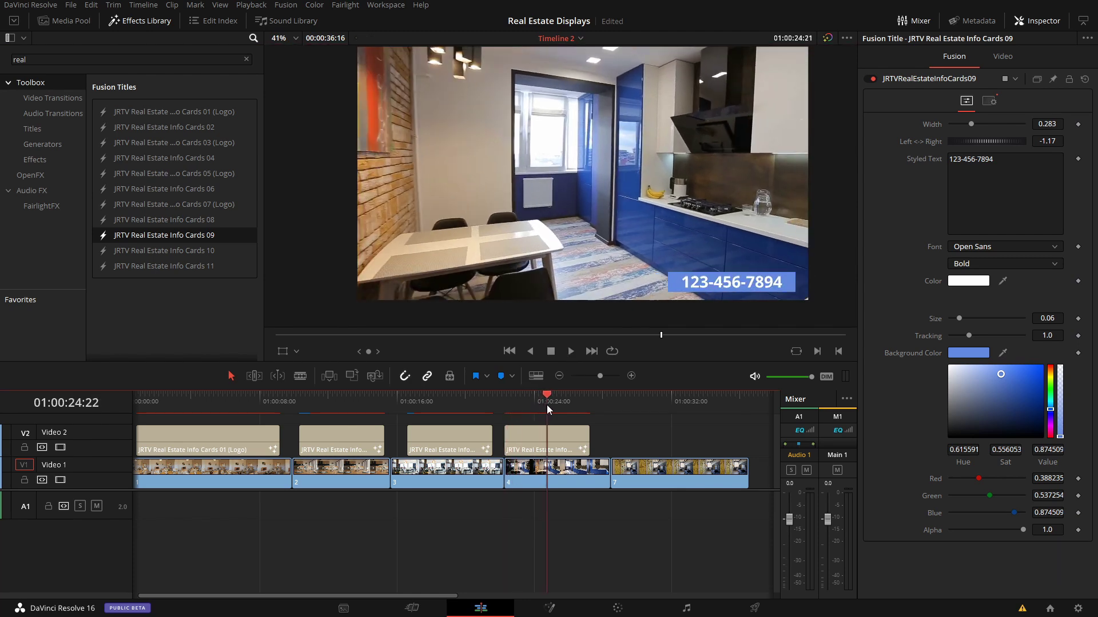
pyautogui.press('Left')
# Add JAYARETV.COM to the phone bar text, widen the bar and shift it left.
pyautogui.click(1008, 161)
pyautogui.write('JAYARETV.COM')
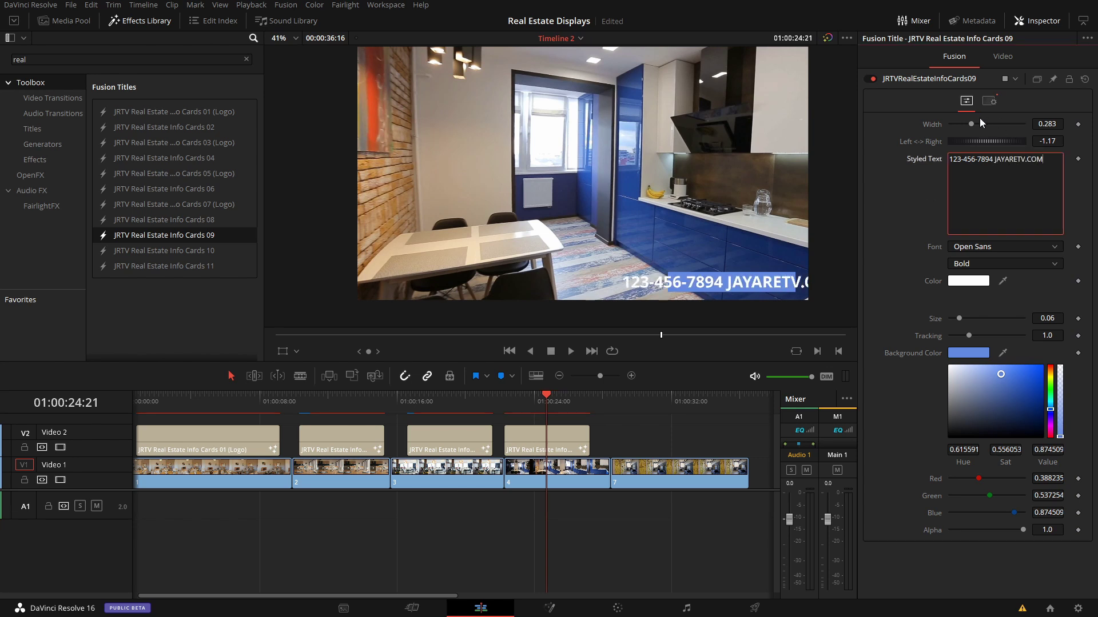
pyautogui.moveTo(979, 118); pyautogui.dragTo(988, 122)
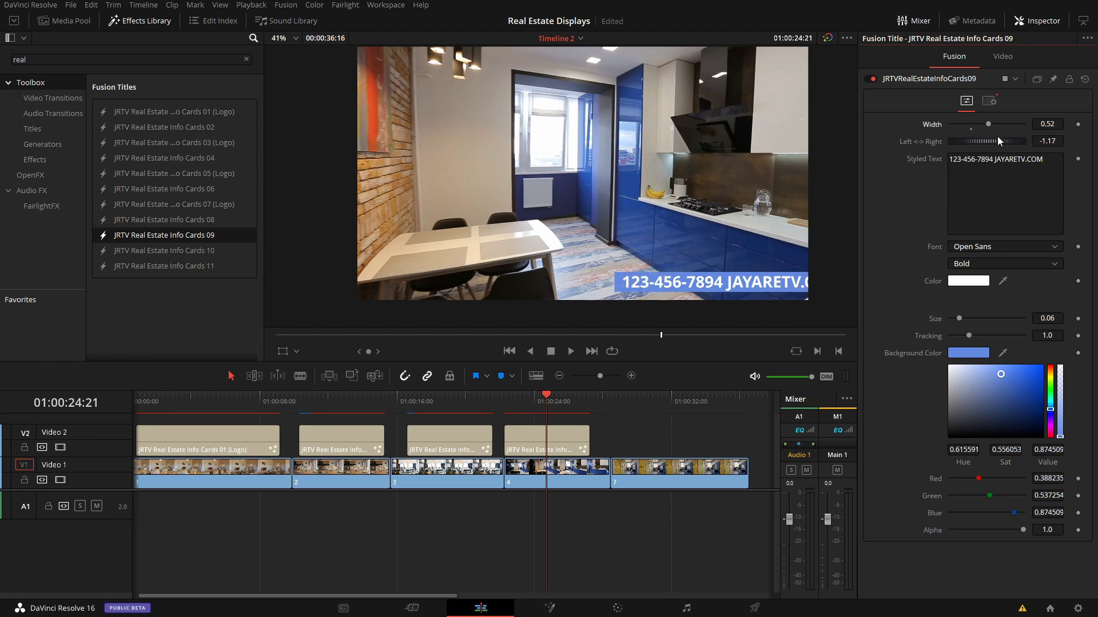
pyautogui.moveTo(1000, 142); pyautogui.dragTo(991, 144)
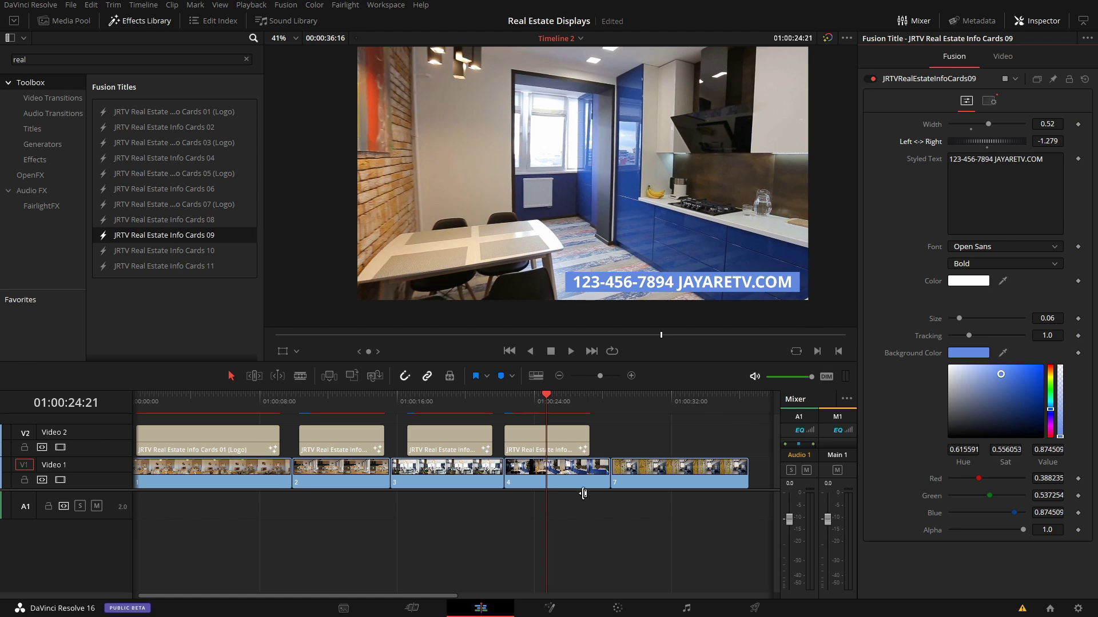
pyautogui.click(505, 399)
pyautogui.press('space')
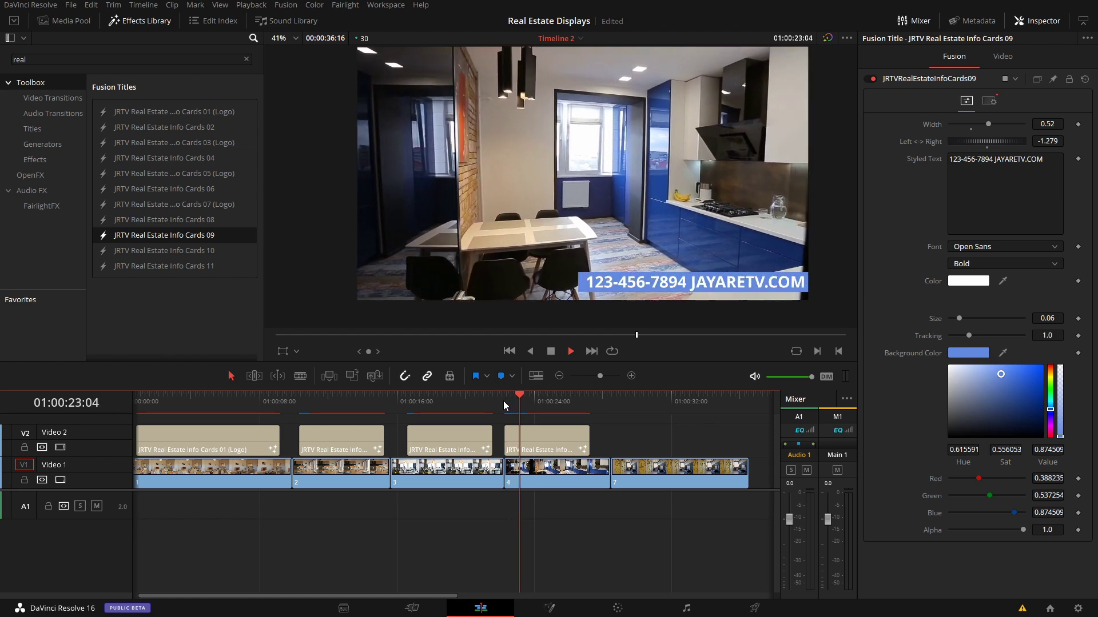
pyautogui.press('space')
# Set the bar's Left <-> Right to -1.699 for lower left, replaying to check.
pyautogui.moveTo(1006, 141); pyautogui.dragTo(973, 146)
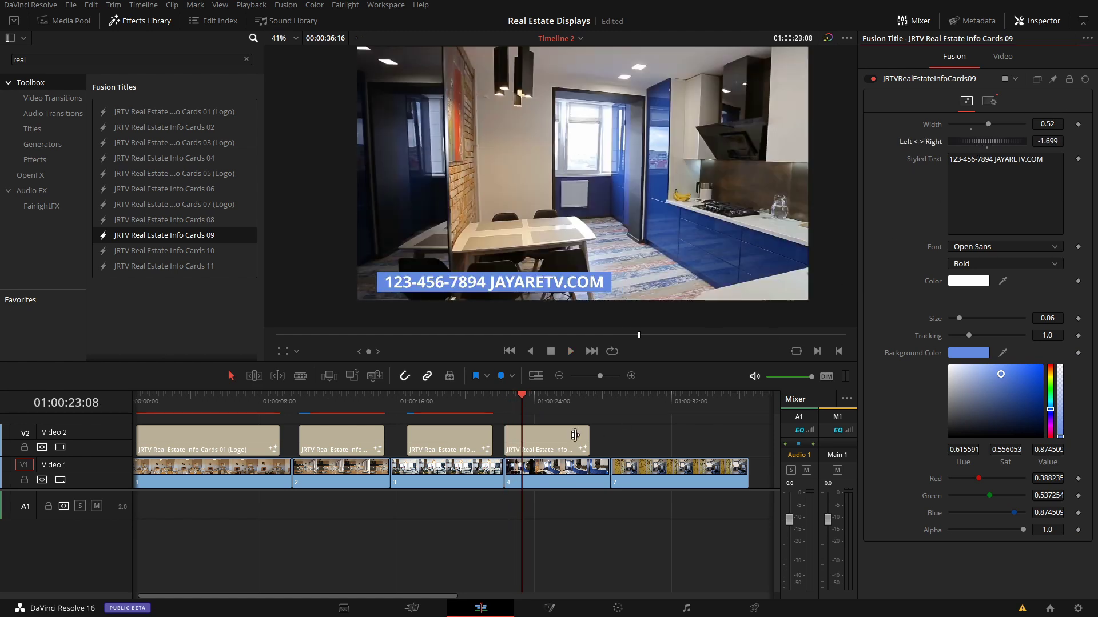
pyautogui.click(505, 403)
pyautogui.press('space')
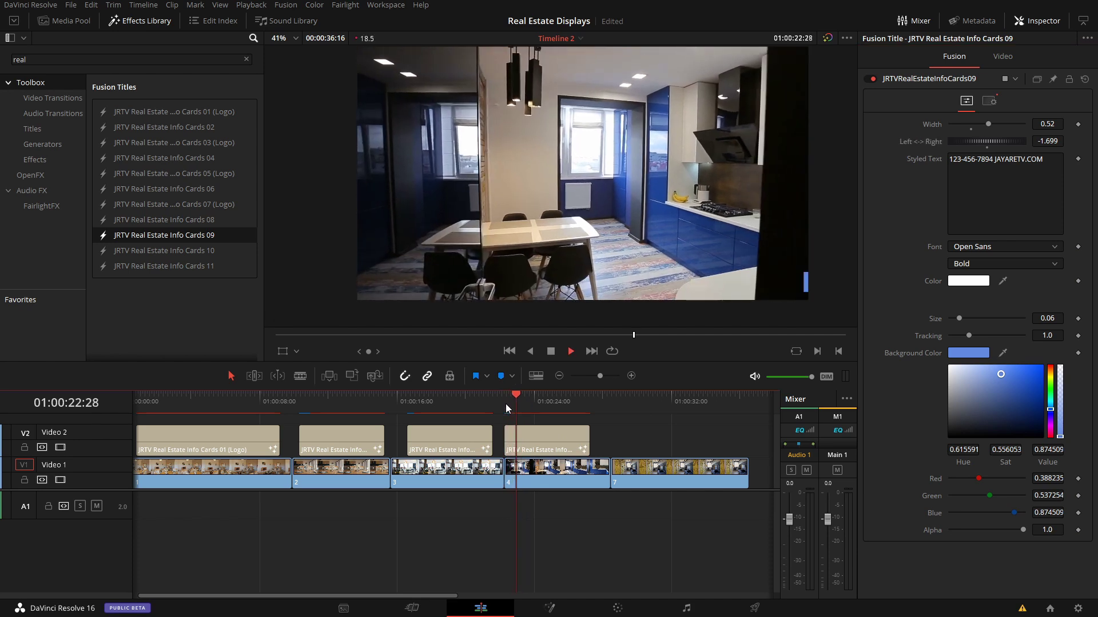
pyautogui.click(506, 403)
pyautogui.press('space')
pyautogui.click(506, 403)
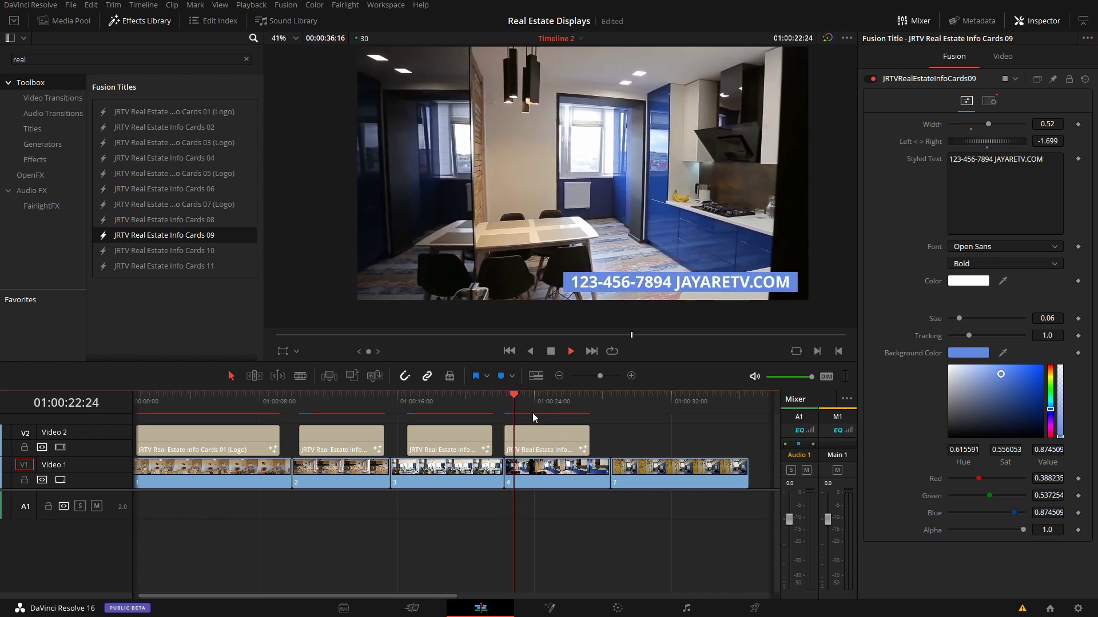
pyautogui.press('space')
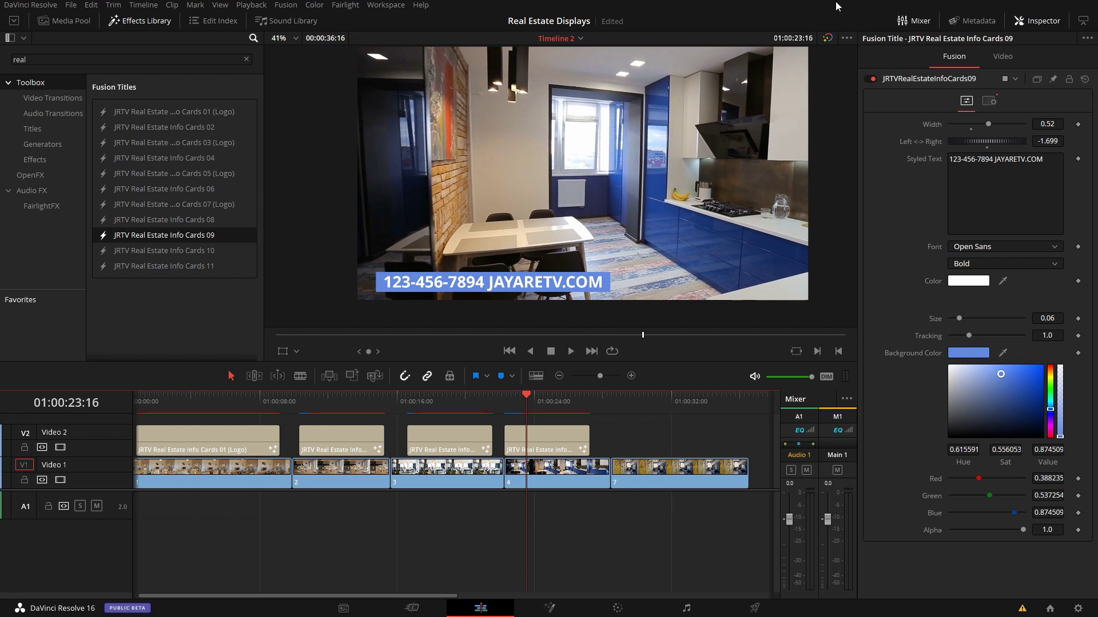
# Raise the phone bar to Video Position Y 78 and play it back.
pyautogui.click(1004, 60)
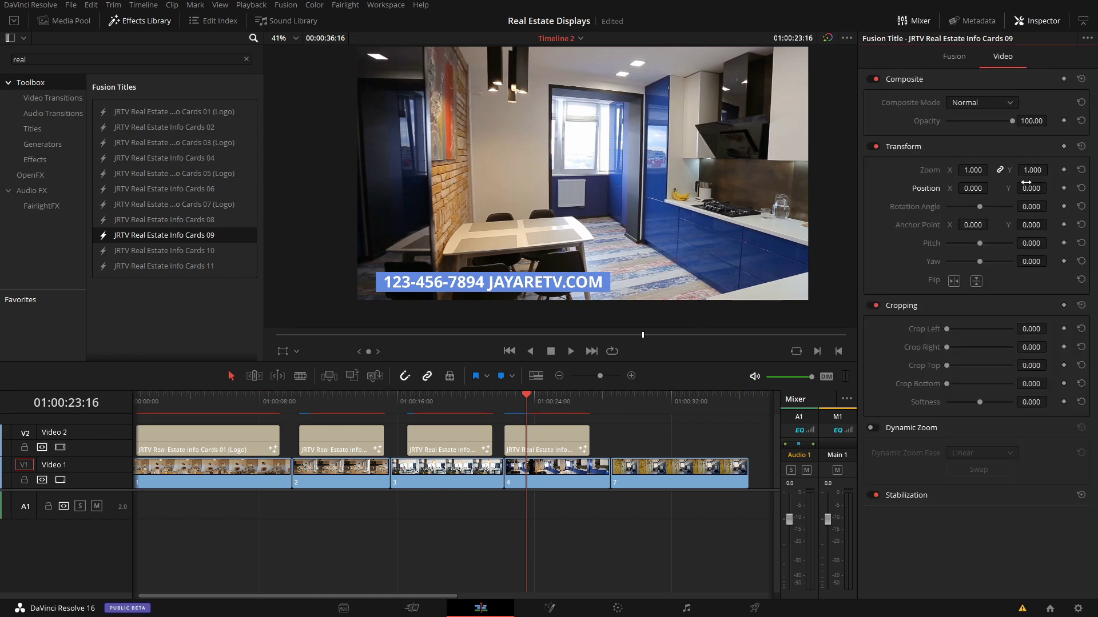
pyautogui.moveTo(1029, 188)
pyautogui.mouseDown()
pyautogui.moveTo(1050, 188)
pyautogui.moveTo(1018, 191)
pyautogui.mouseUp()
pyautogui.press('space')
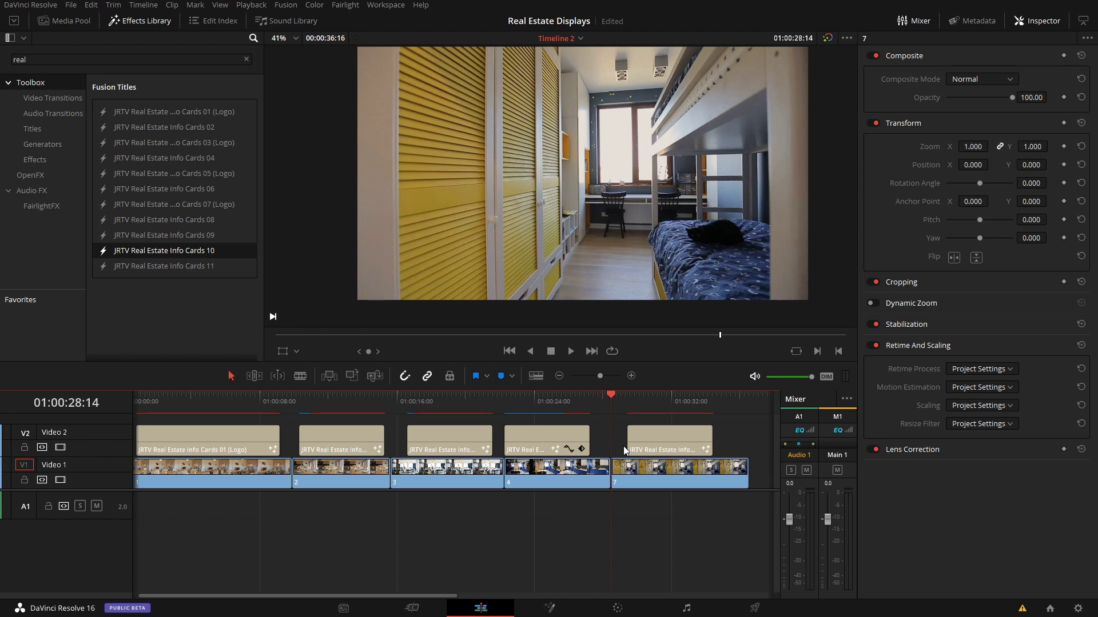
# Shift the Info Cards 10 BEDROOM title toward the centre with Left <-> Right and preview it.
pyautogui.moveTo(631, 414); pyautogui.dragTo(661, 409)
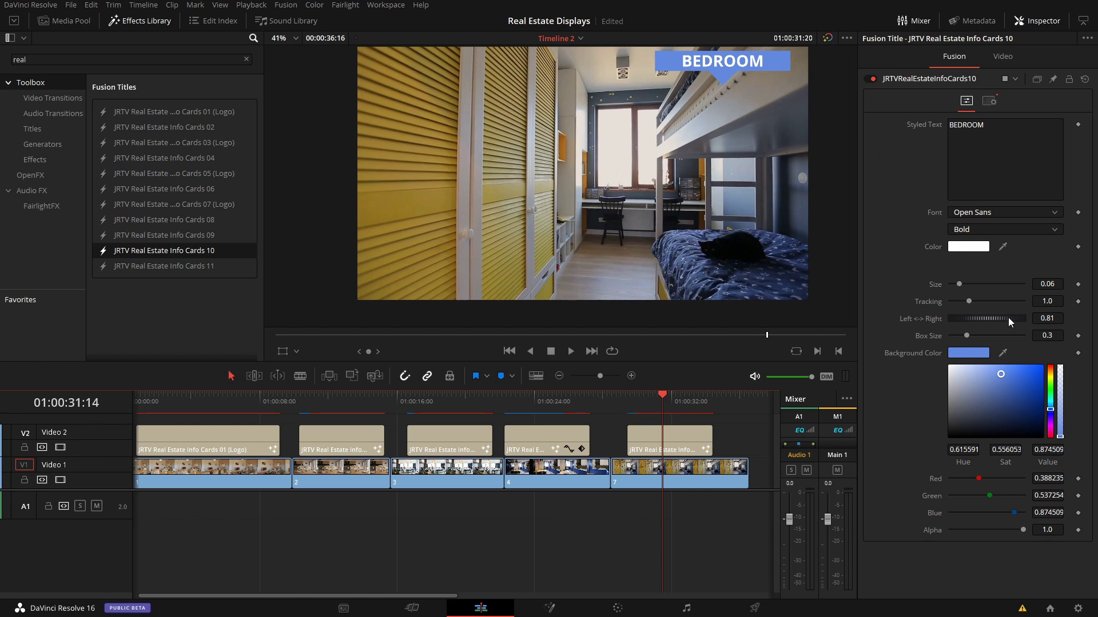
pyautogui.moveTo(1006, 319); pyautogui.dragTo(983, 326)
pyautogui.click(632, 399)
pyautogui.press('space')
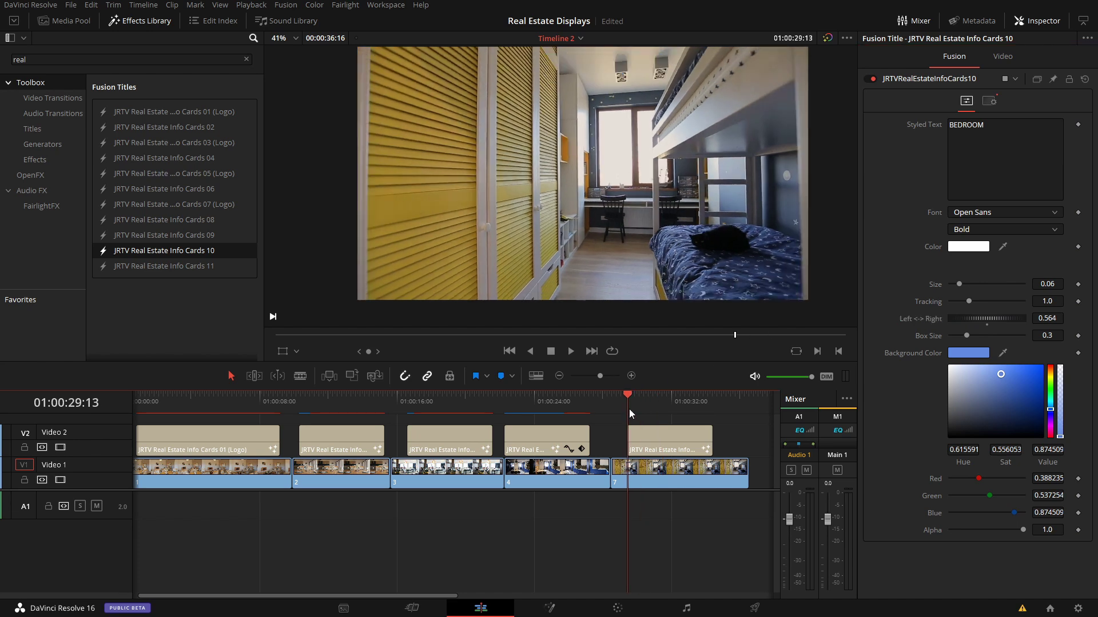
pyautogui.press('space')
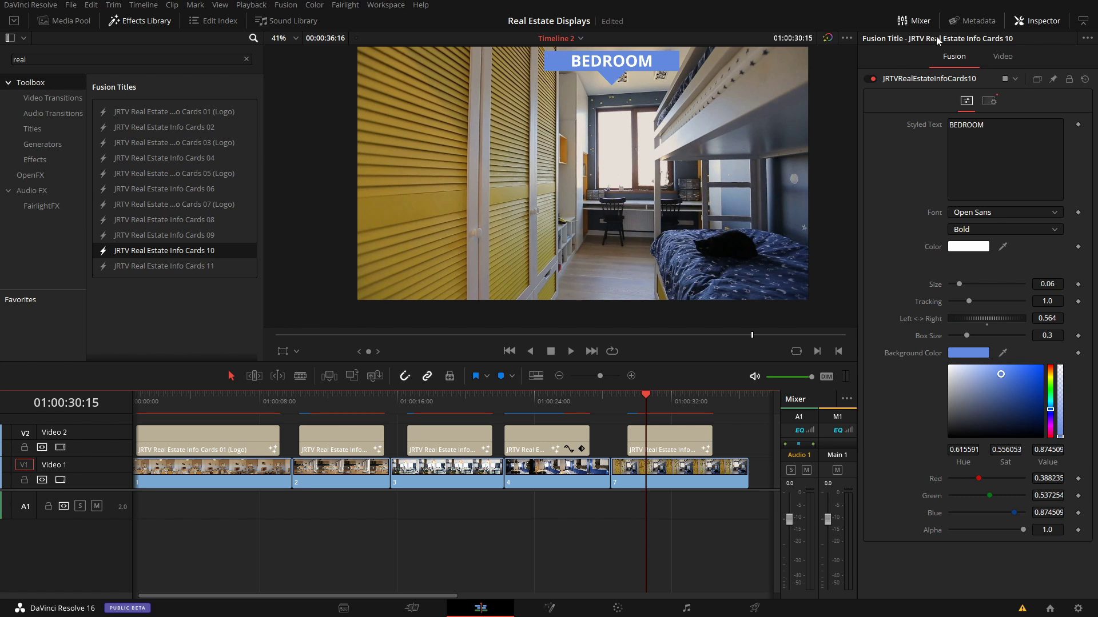
# Move the BEDROOM title up to the top with Video Position Y and replay it.
pyautogui.click(1003, 56)
pyautogui.moveTo(1032, 189); pyautogui.dragTo(1050, 187)
pyautogui.click(627, 403)
pyautogui.press('space')
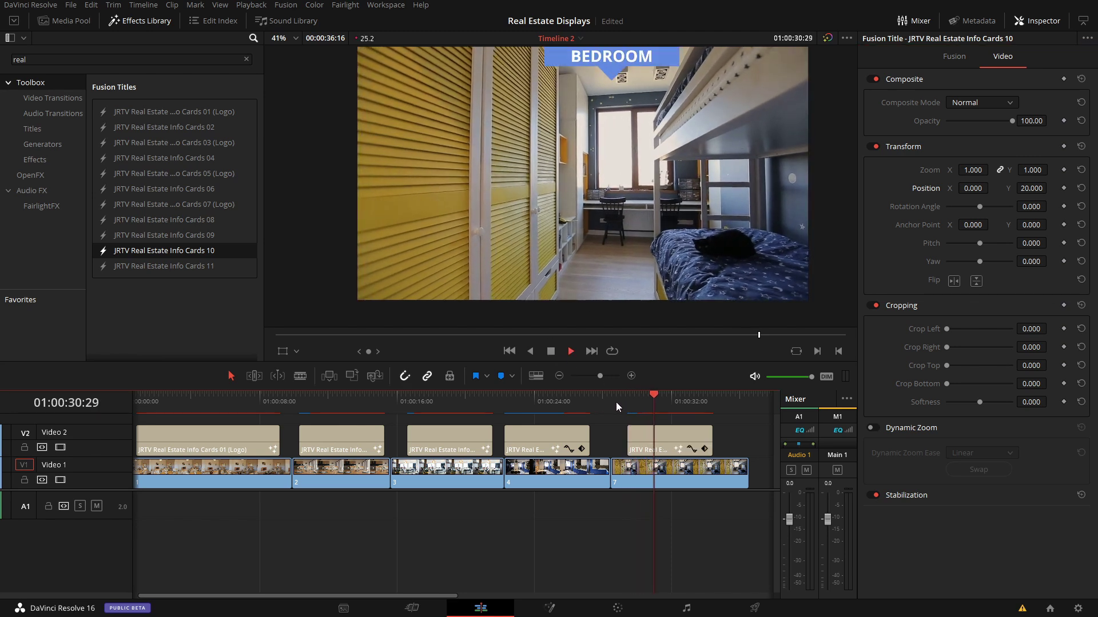
pyautogui.press('space')
# Preview the BEDROOM title once more, then delete the clip from V2.
pyautogui.click(619, 403)
pyautogui.press('space')
pyautogui.click(686, 440)
pyautogui.press('Delete')
# Drop Info Cards 11 onto V2 over the bedroom shot and preview the vertical BEDROOM label.
pyautogui.moveTo(181, 266); pyautogui.dragTo(622, 438)
pyautogui.click(630, 409)
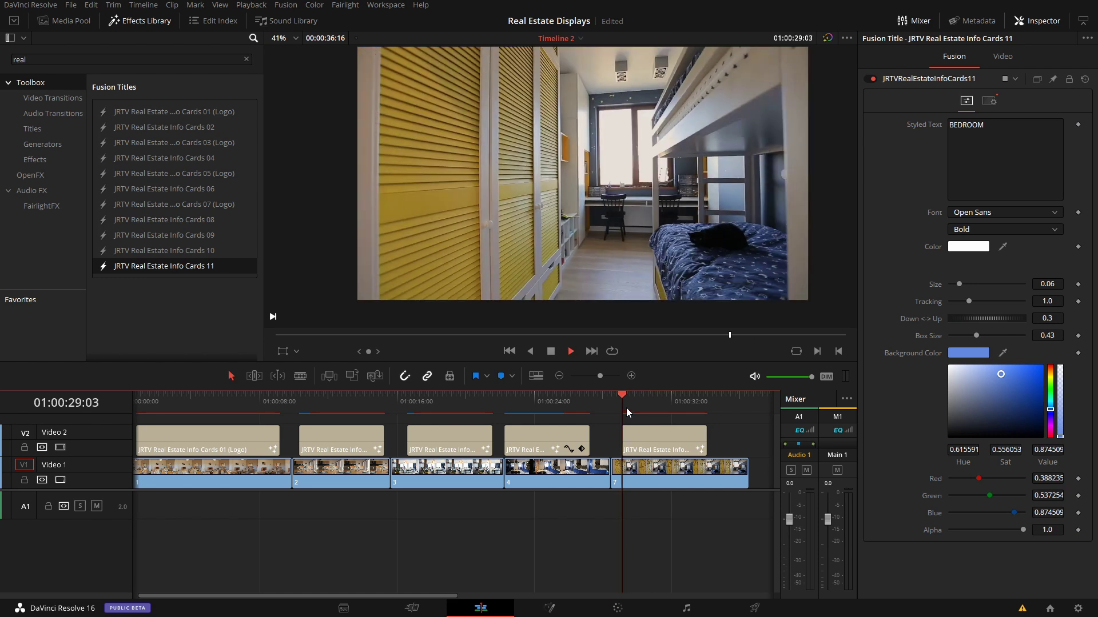
pyautogui.press('space')
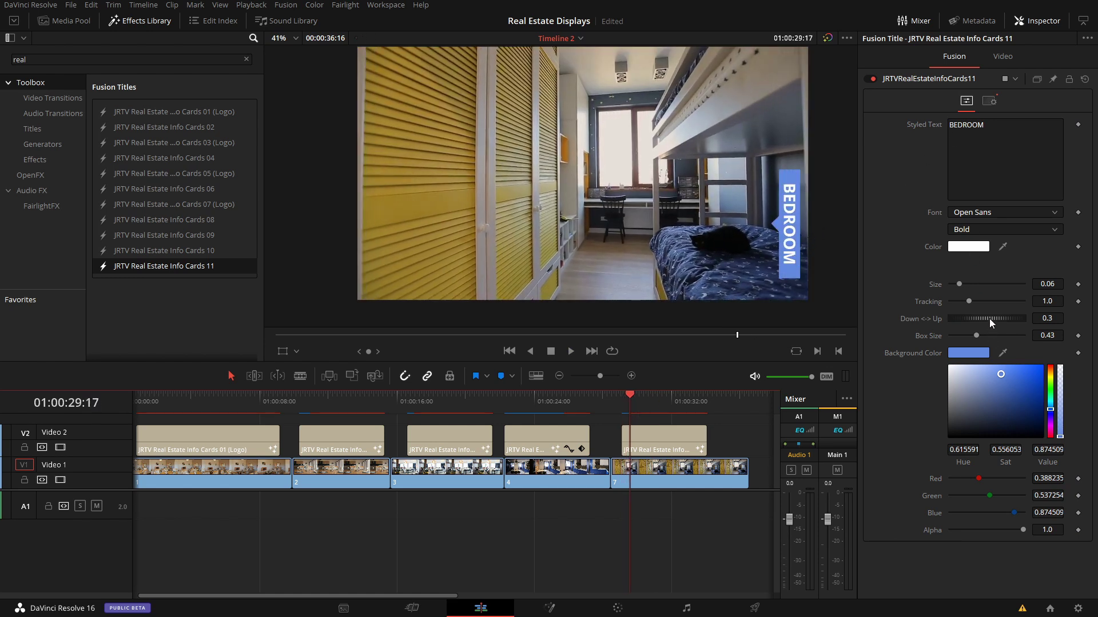
# Raise the BEDROOM label box with Down <-> Up 0.554 and replay it.
pyautogui.moveTo(987, 318); pyautogui.dragTo(1027, 317)
pyautogui.click(625, 408)
pyautogui.press('space')
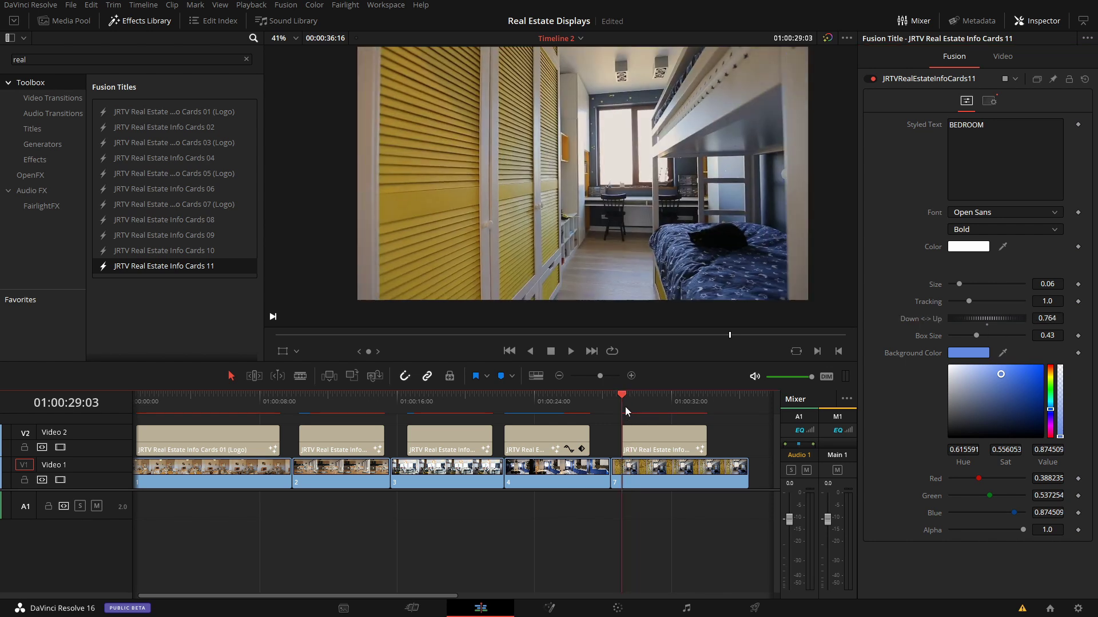
pyautogui.press('space')
# Push the BEDROOM label to the right edge with Video Position X 58.
pyautogui.click(1001, 57)
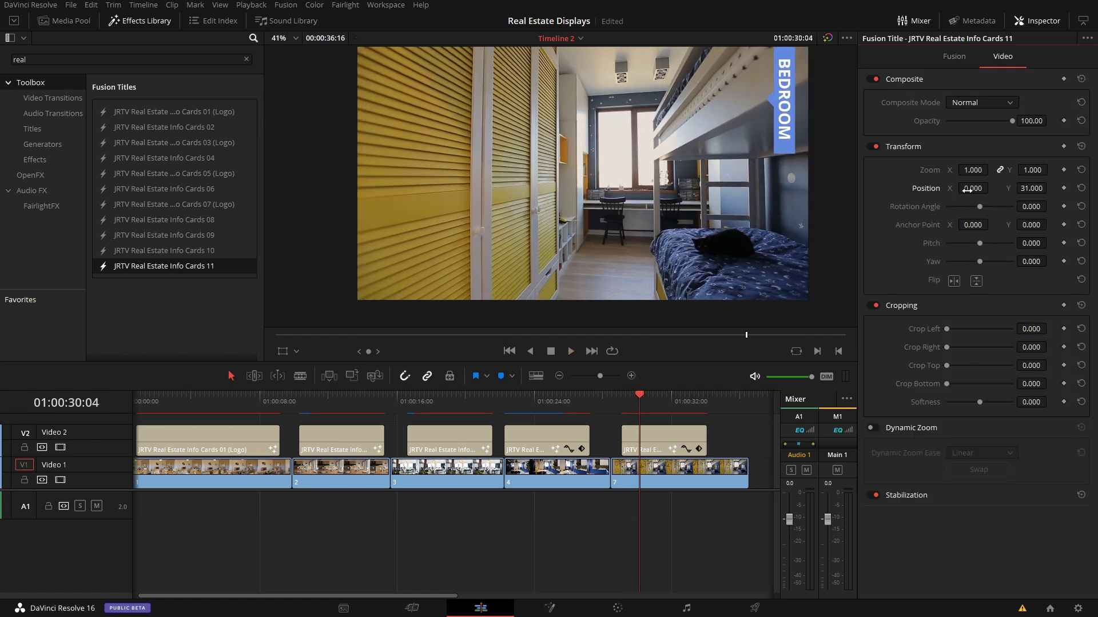
pyautogui.moveTo(972, 188); pyautogui.dragTo(1013, 187)
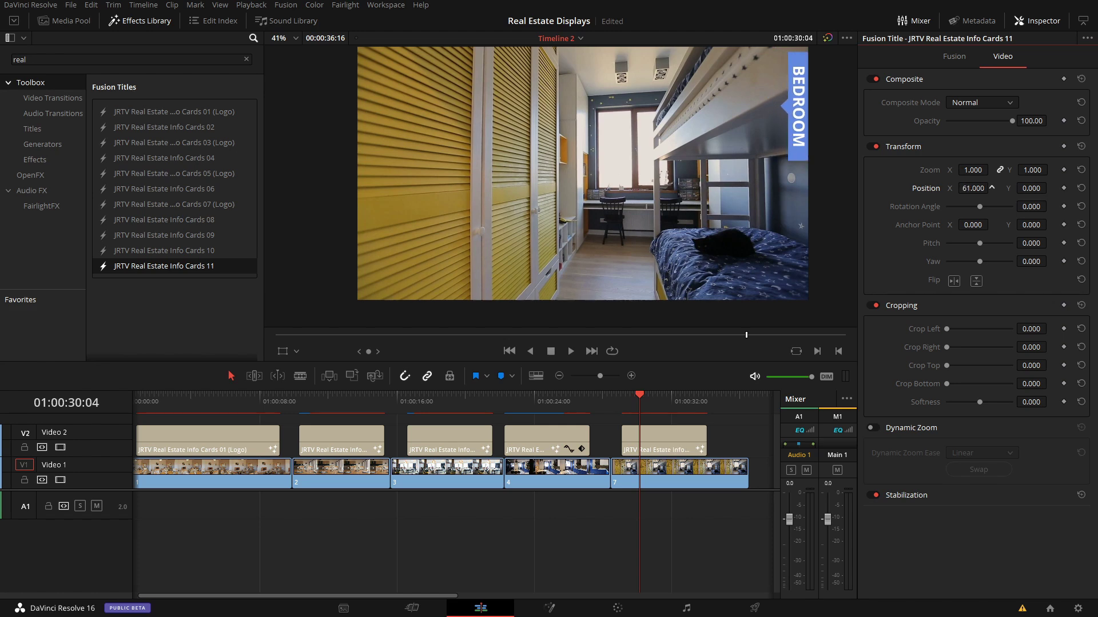
pyautogui.click(624, 391)
pyautogui.press('space')
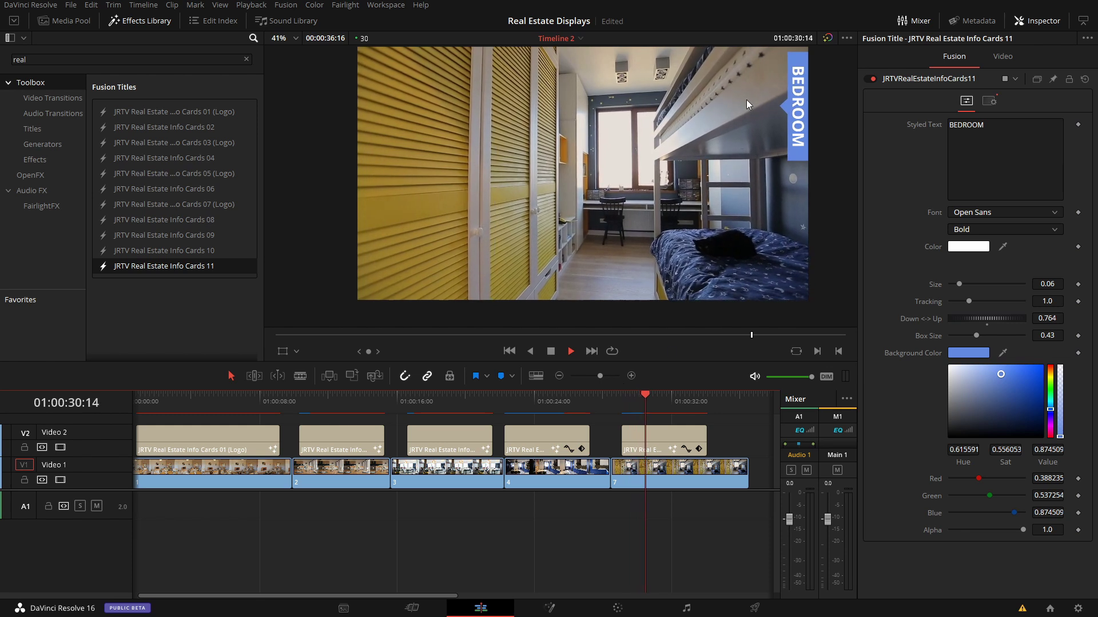
pyautogui.press('space')
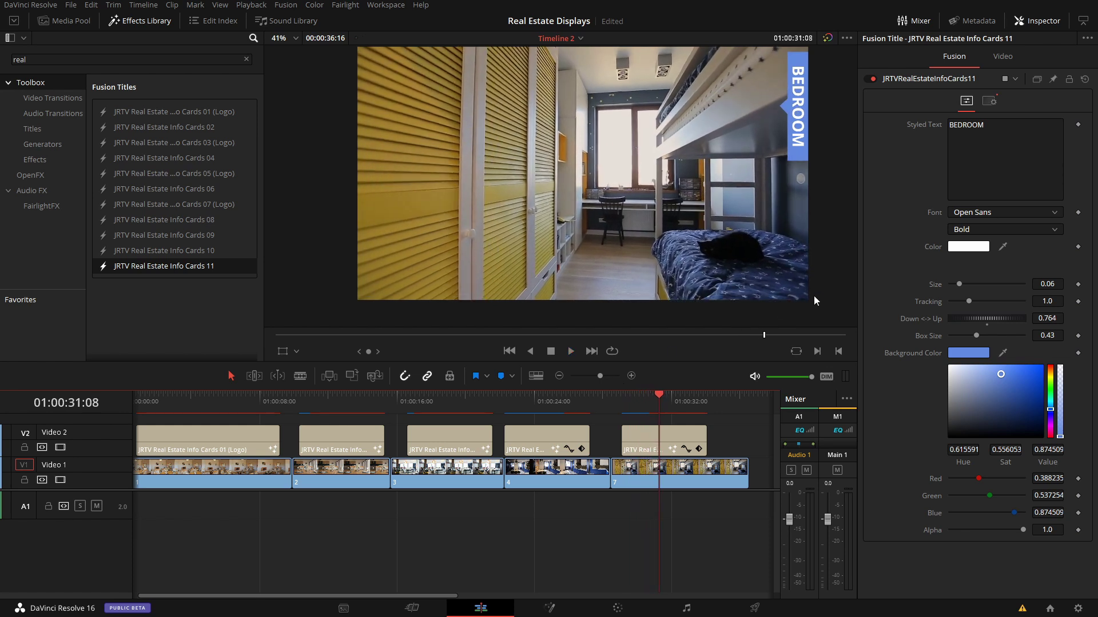
# Make the BEDROOM box taller with Box Size 0.7228 and play the result.
pyautogui.moveTo(976, 335)
pyautogui.mouseDown()
pyautogui.moveTo(1001, 338)
pyautogui.moveTo(986, 321)
pyautogui.mouseUp()
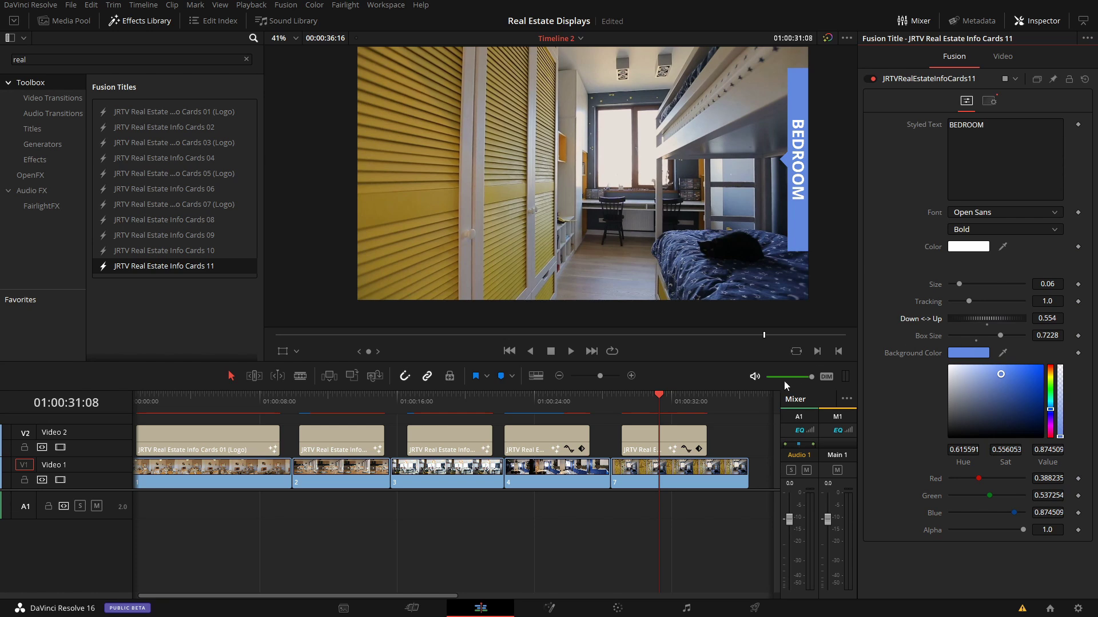
pyautogui.click(594, 406)
pyautogui.press('space')
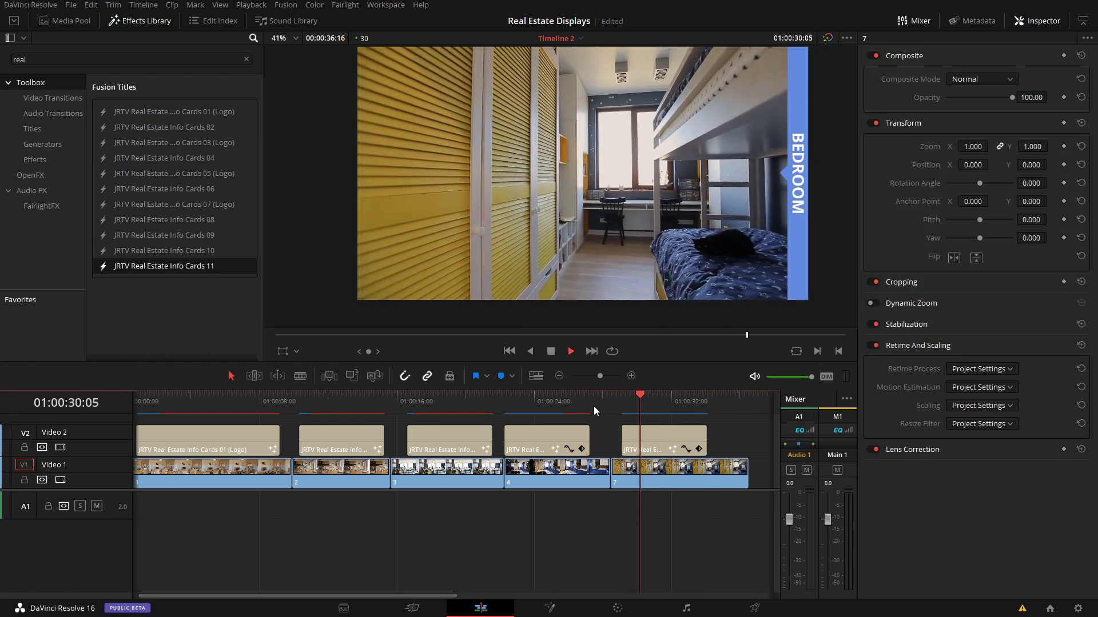